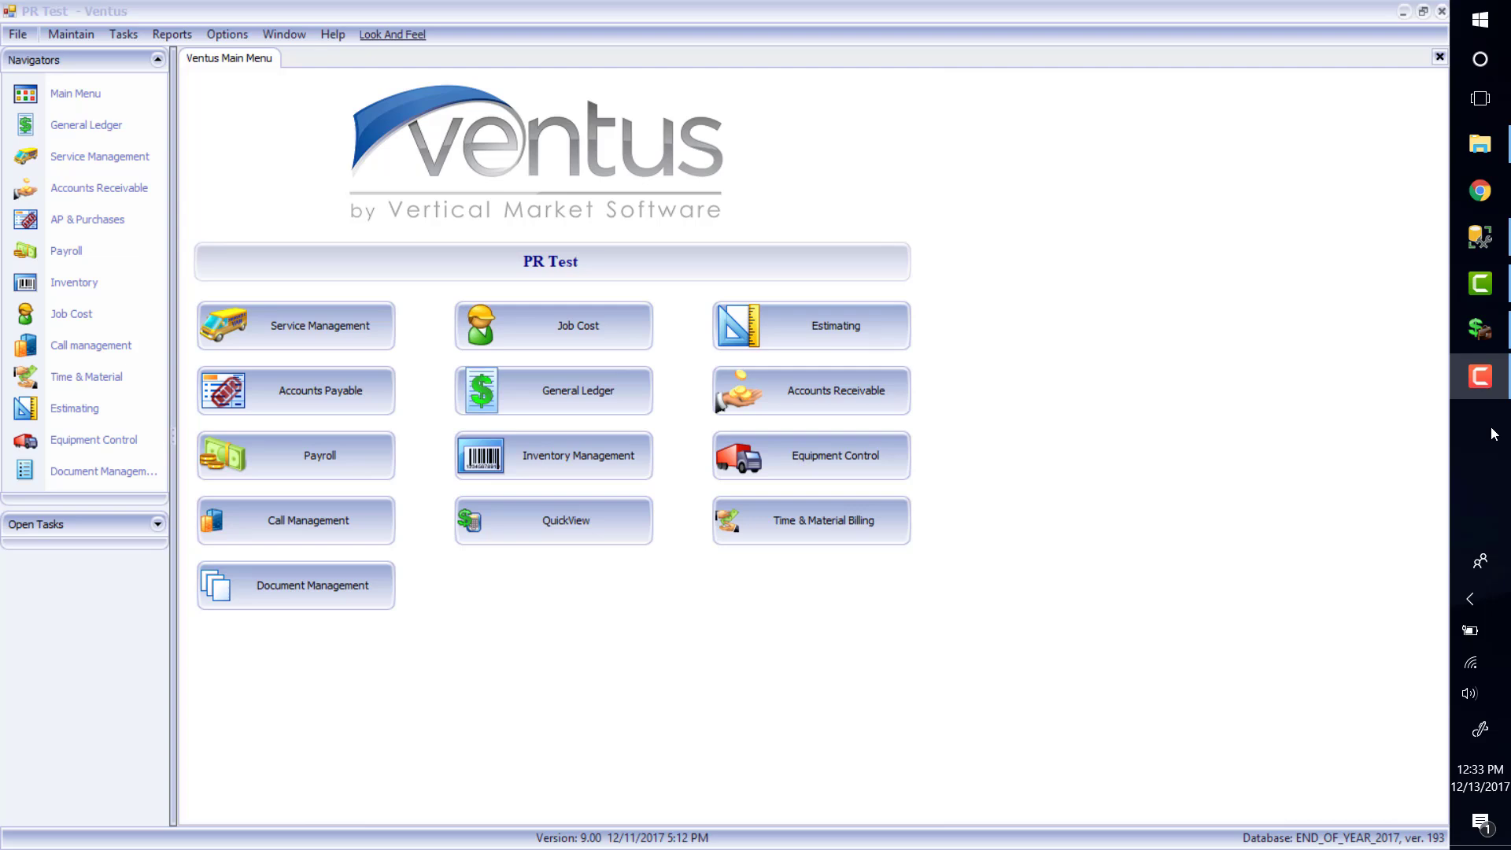
Look through the module task list and close the open windows without starting a task
{"action": "left_click", "coordinate": [1496, 385]}
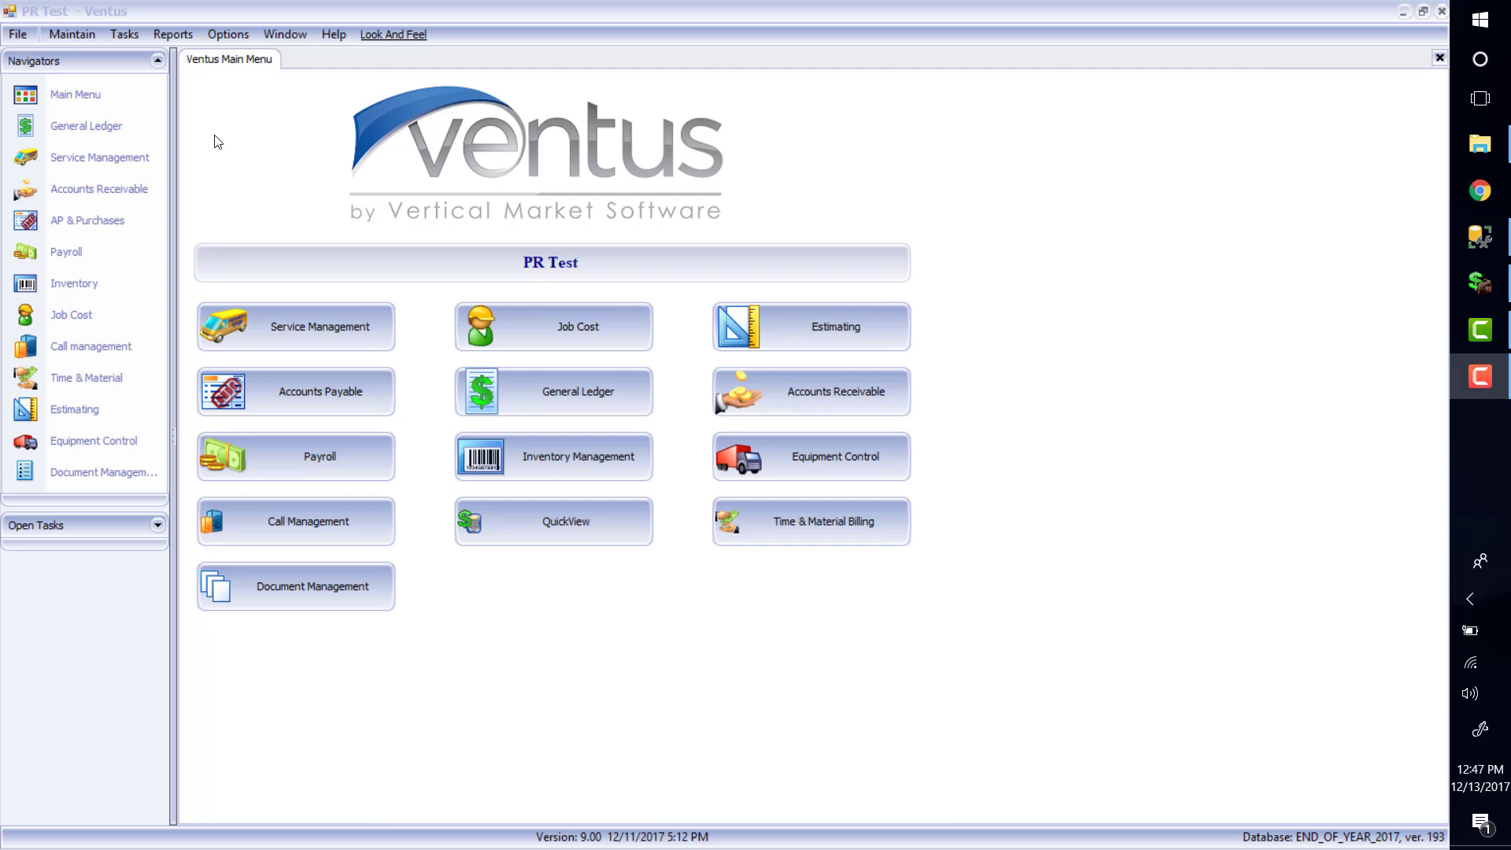
{"action": "left_click", "coordinate": [131, 34]}
{"action": "mouse_move", "coordinate": [221, 178]}
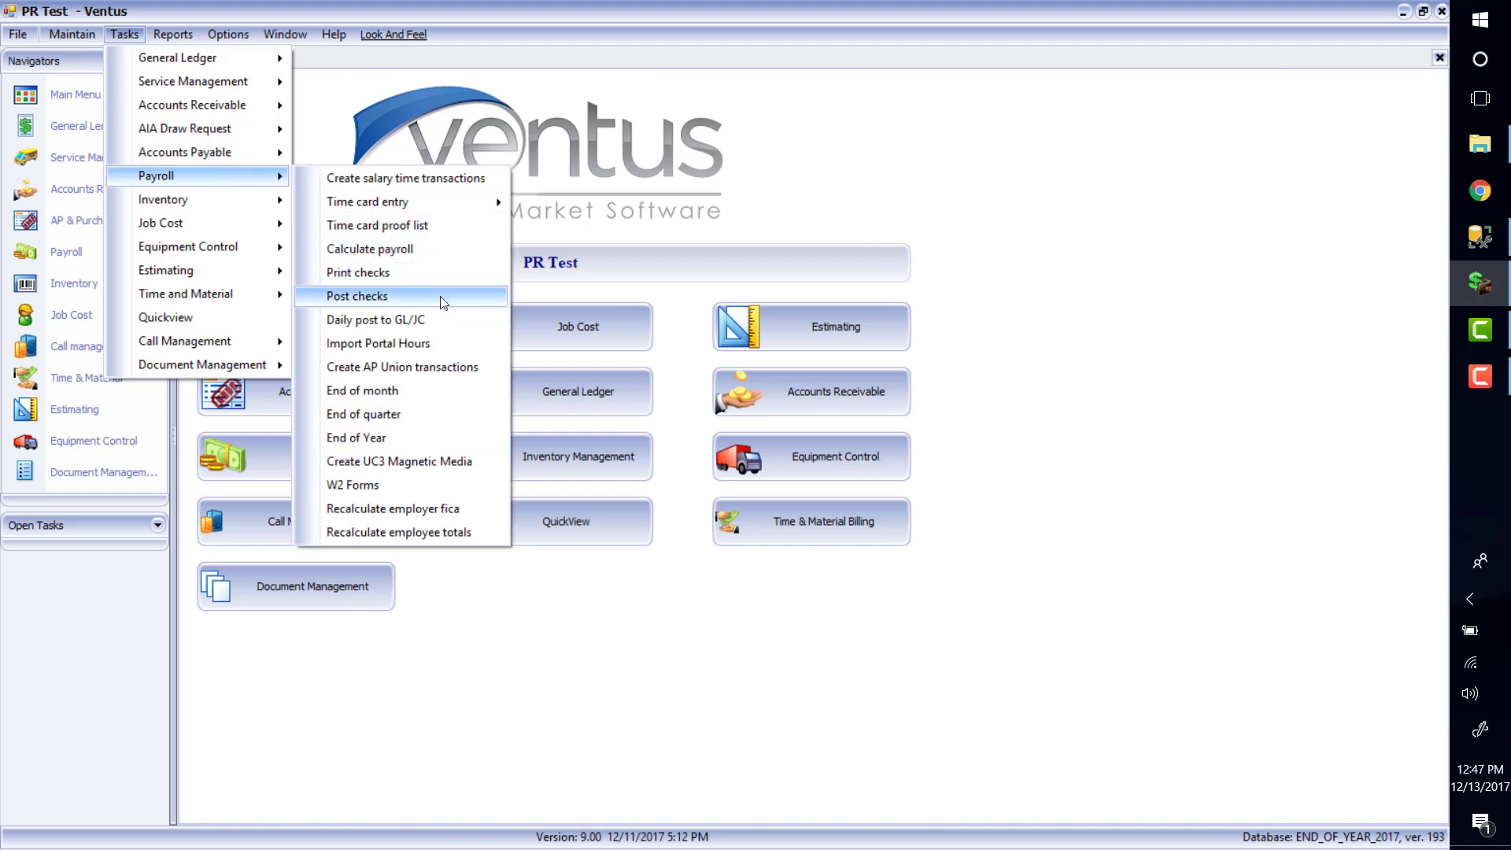
{"action": "left_click", "coordinate": [1480, 376]}
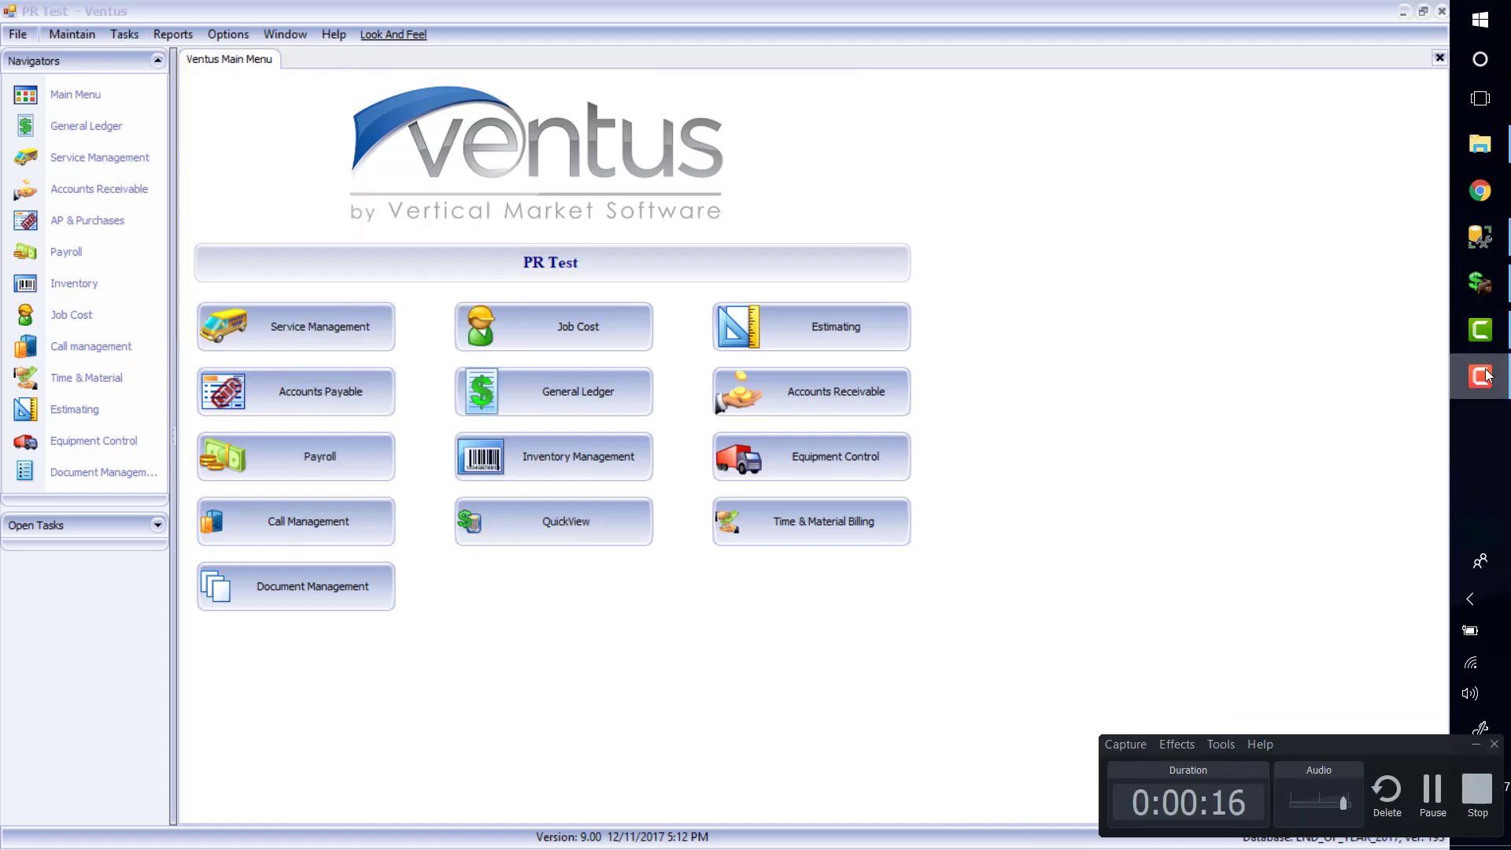
{"action": "left_click", "coordinate": [1477, 794]}
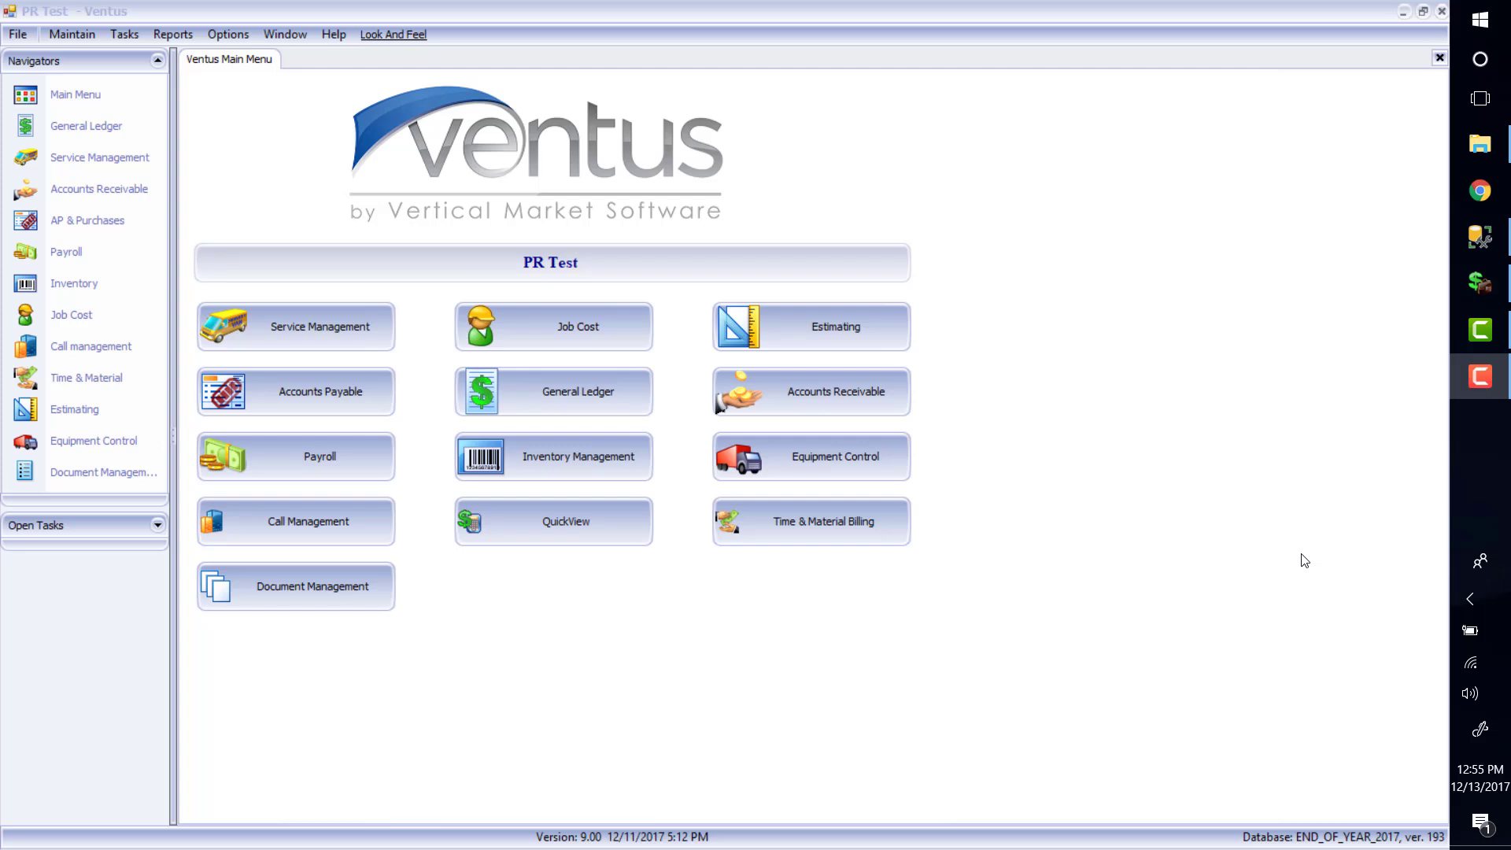
Run the Employee Totals payroll report with every filter left at All
{"action": "left_click", "coordinate": [173, 34]}
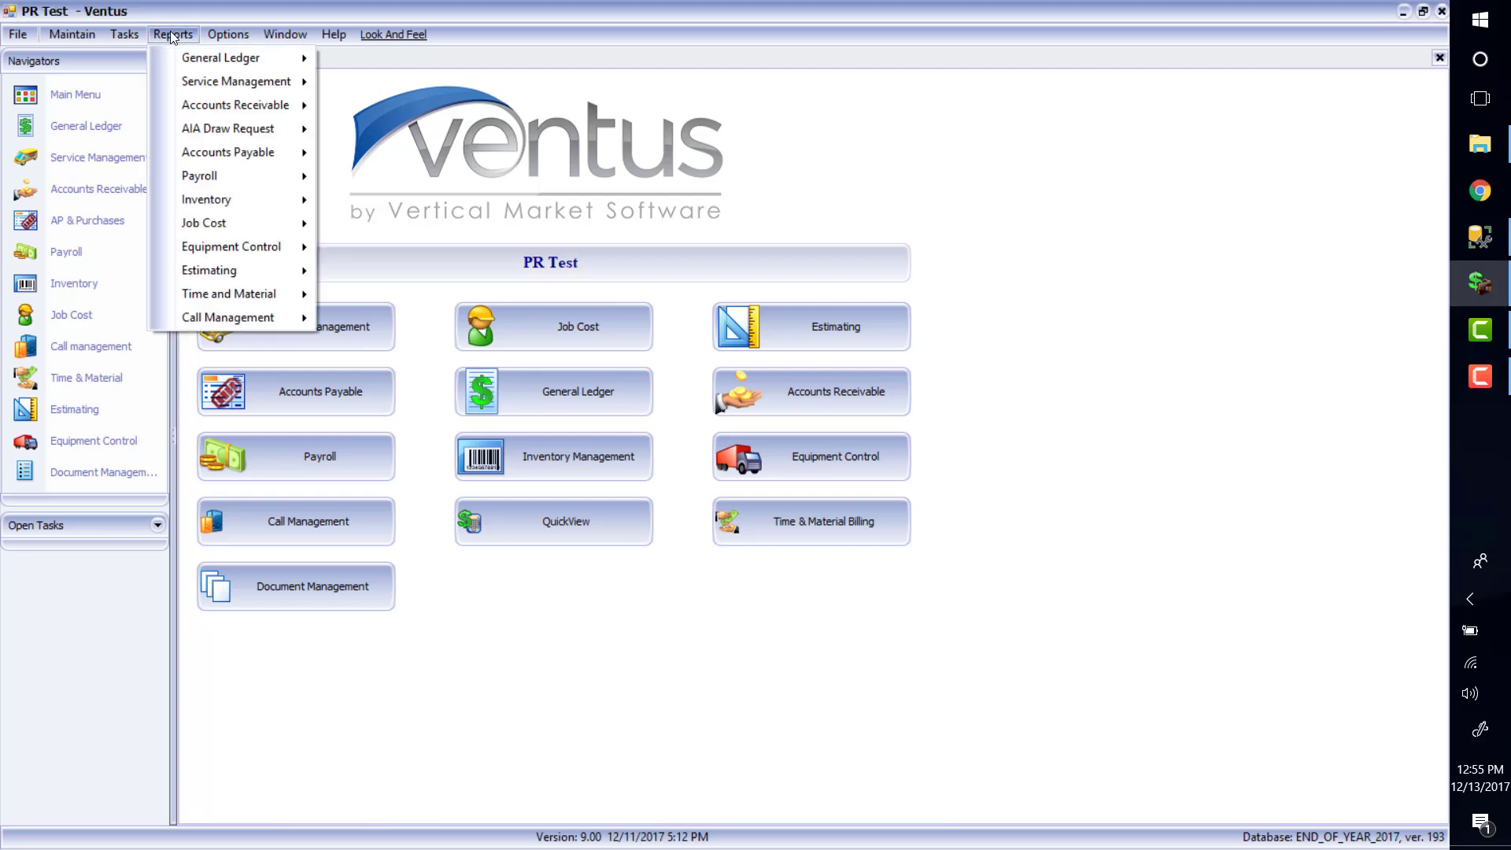
{"action": "mouse_move", "coordinate": [257, 177]}
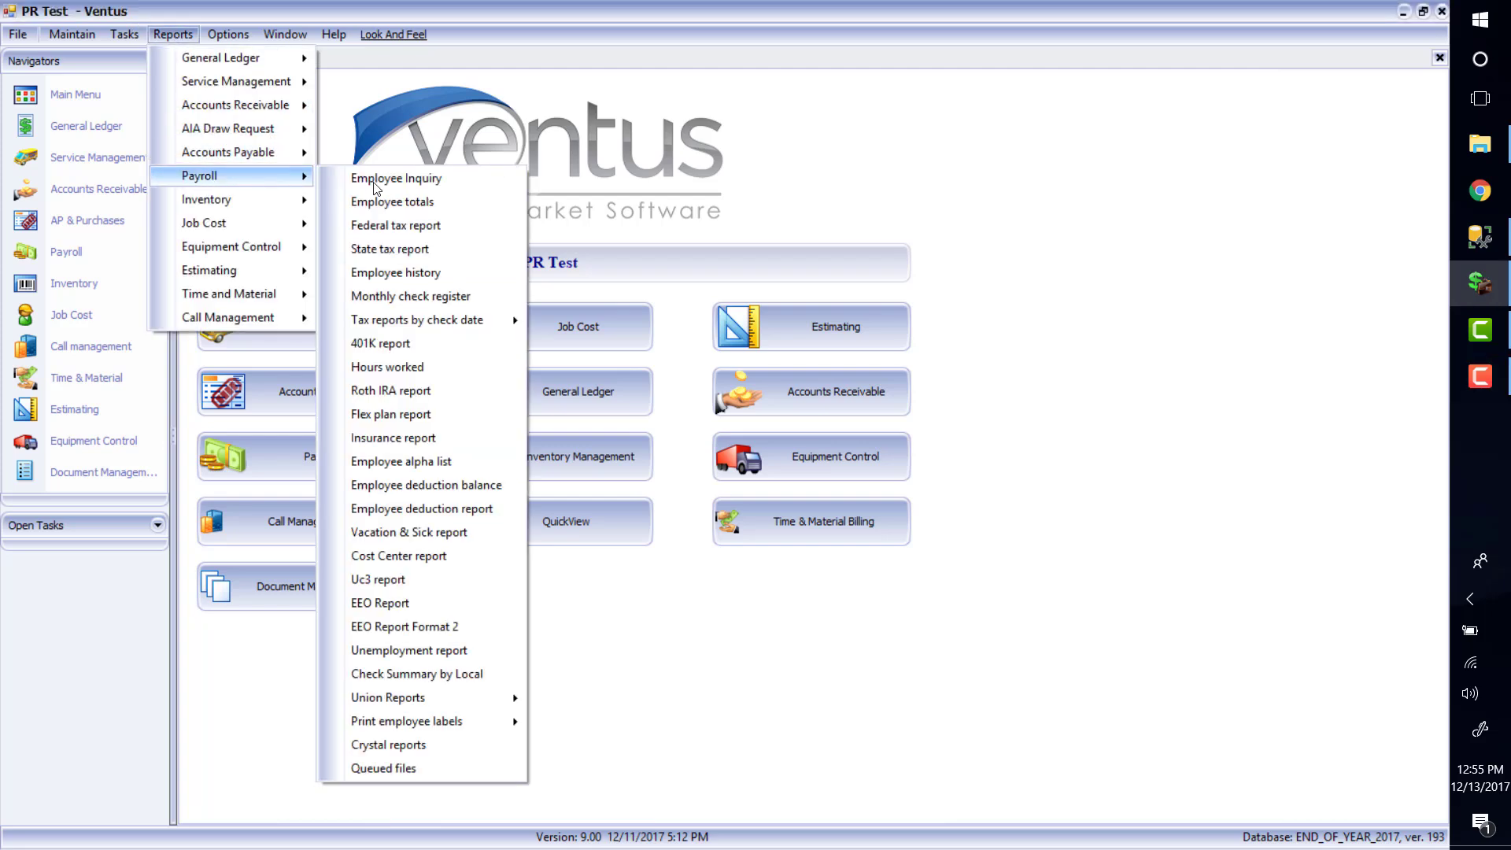
{"action": "left_click", "coordinate": [385, 202]}
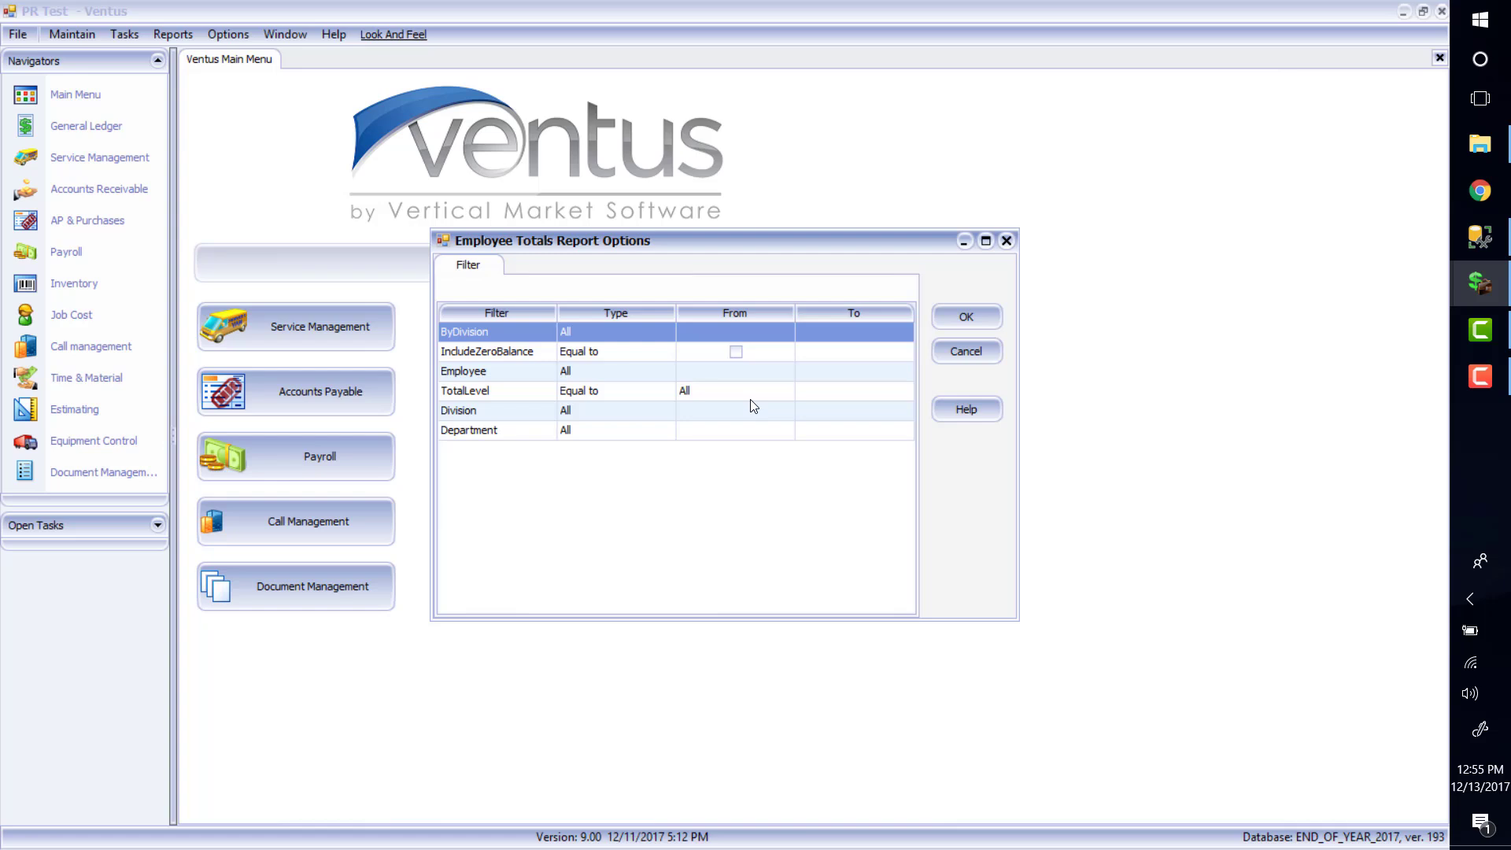
{"action": "left_click", "coordinate": [968, 321]}
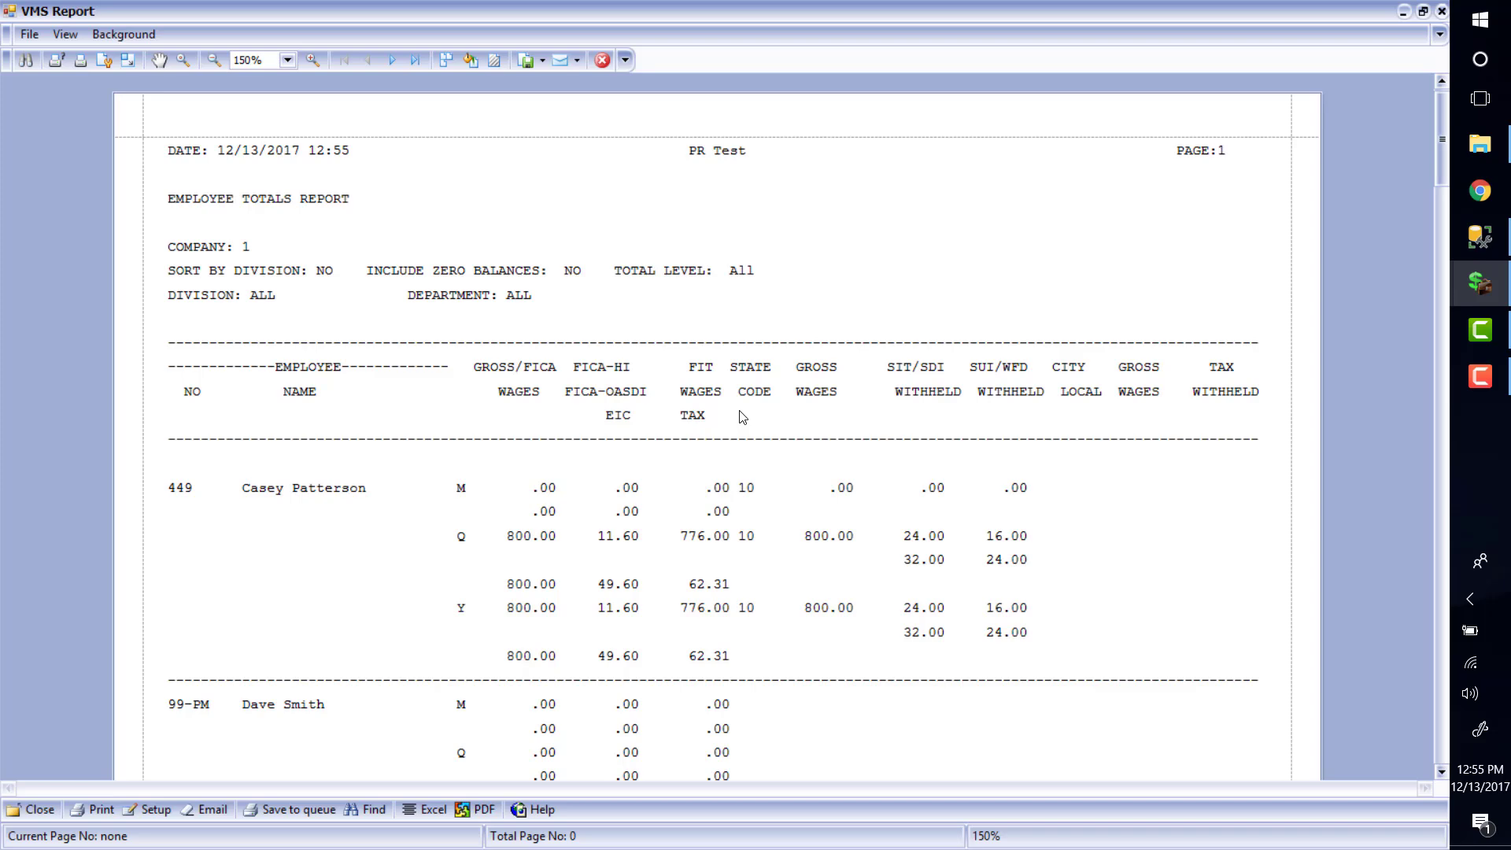
Preview the Employee Deduction report for 1/1/2017–12/31/2017, then close the preview
{"action": "left_click", "coordinate": [602, 60]}
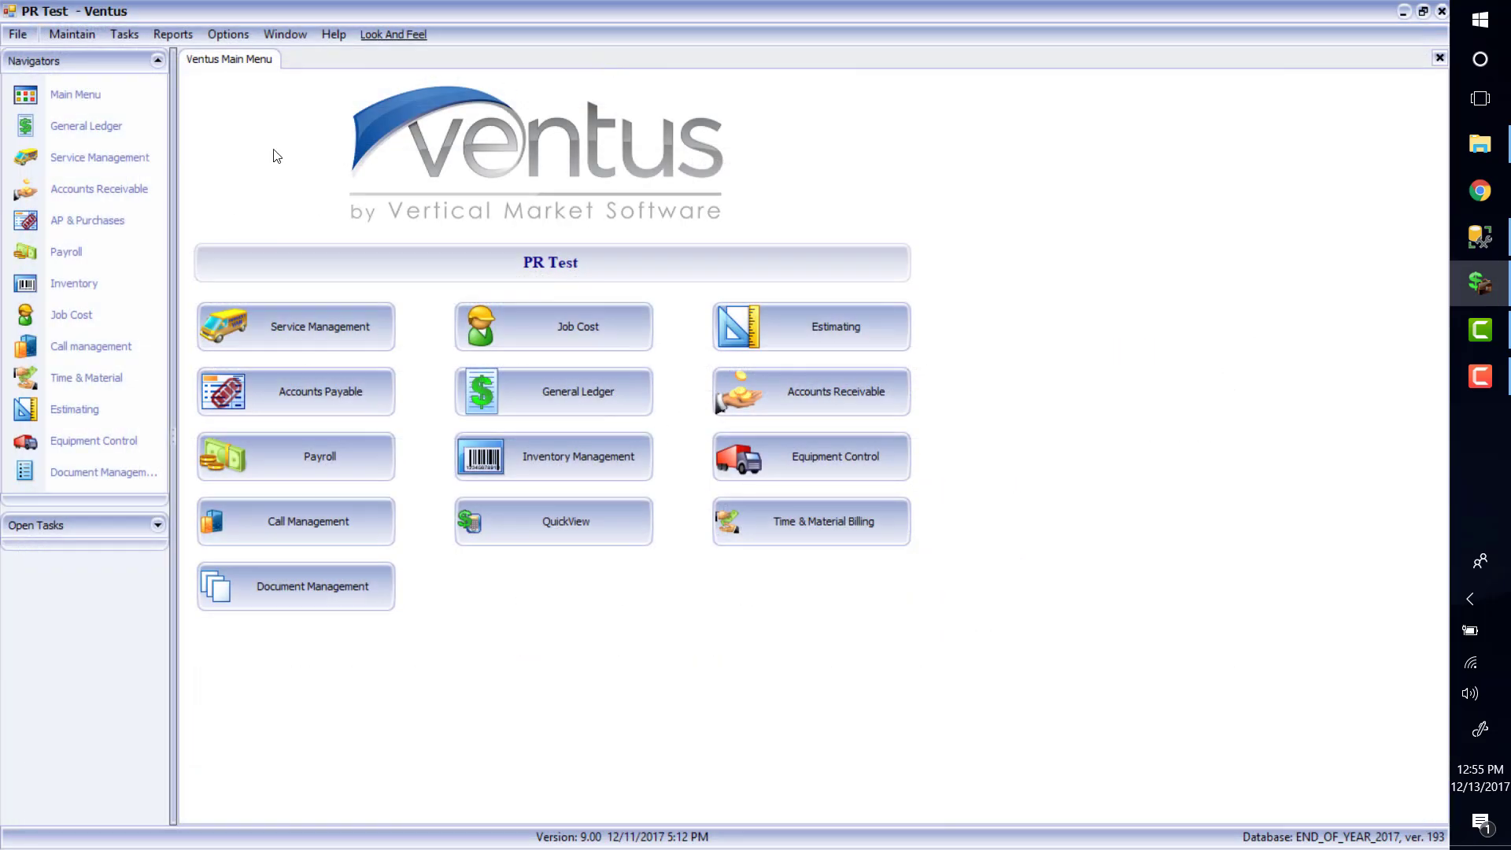
{"action": "left_click", "coordinate": [151, 34]}
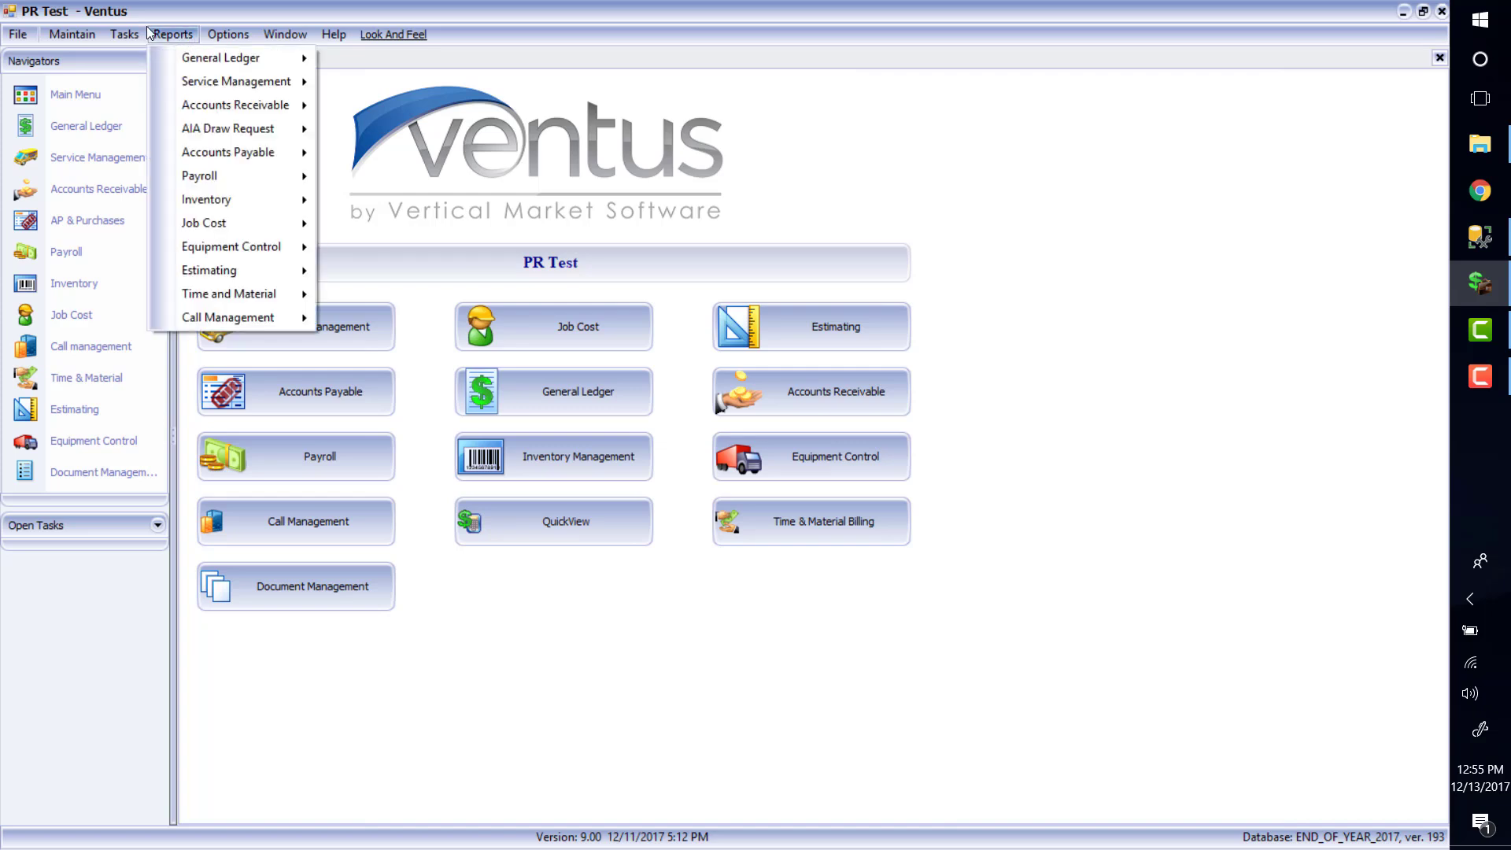
{"action": "mouse_move", "coordinate": [208, 176]}
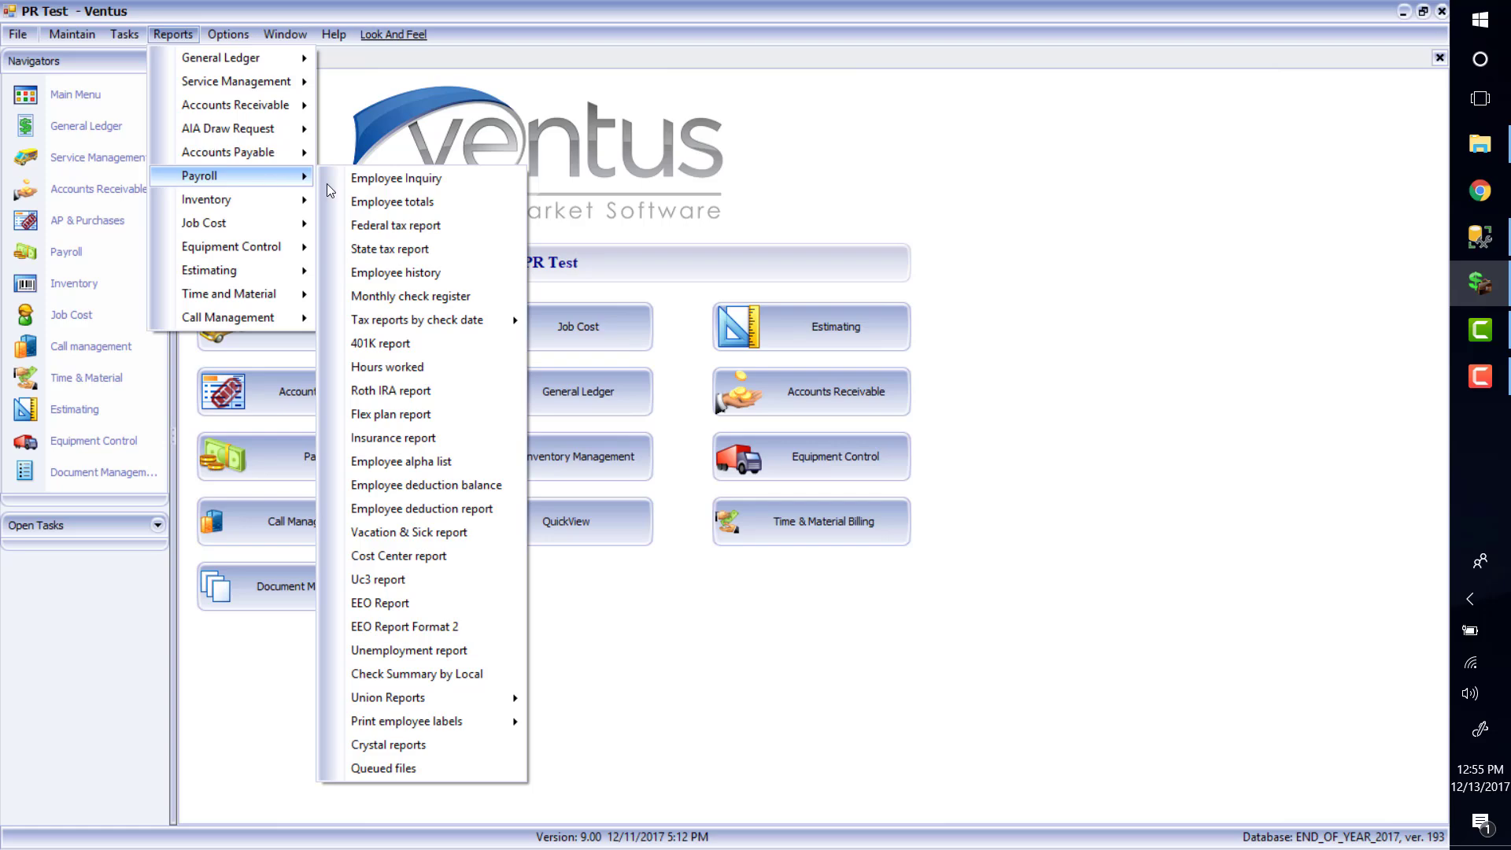
{"action": "left_click", "coordinate": [475, 510]}
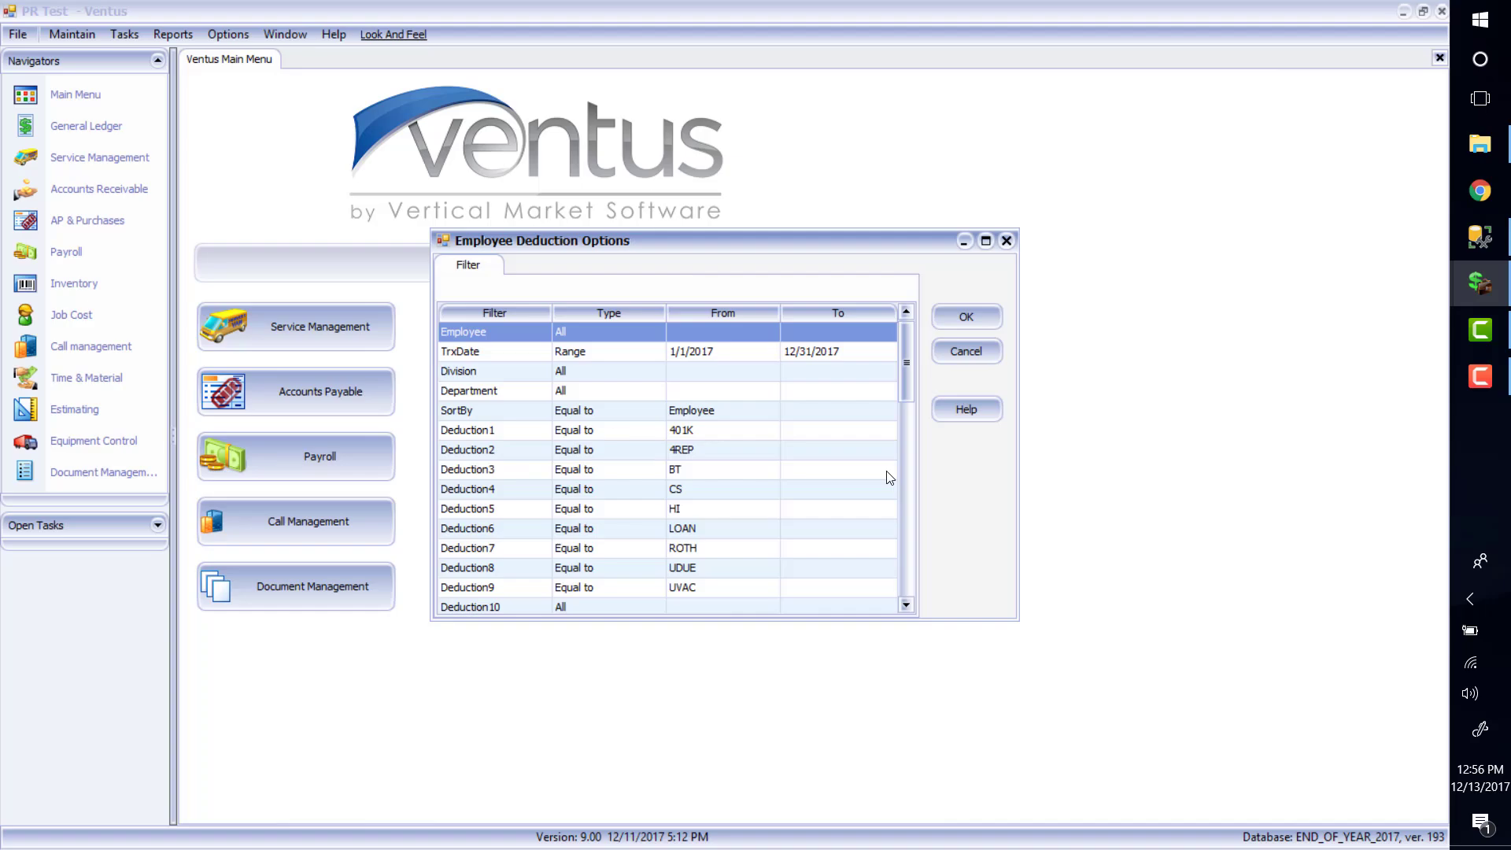
{"action": "key", "text": "Return"}
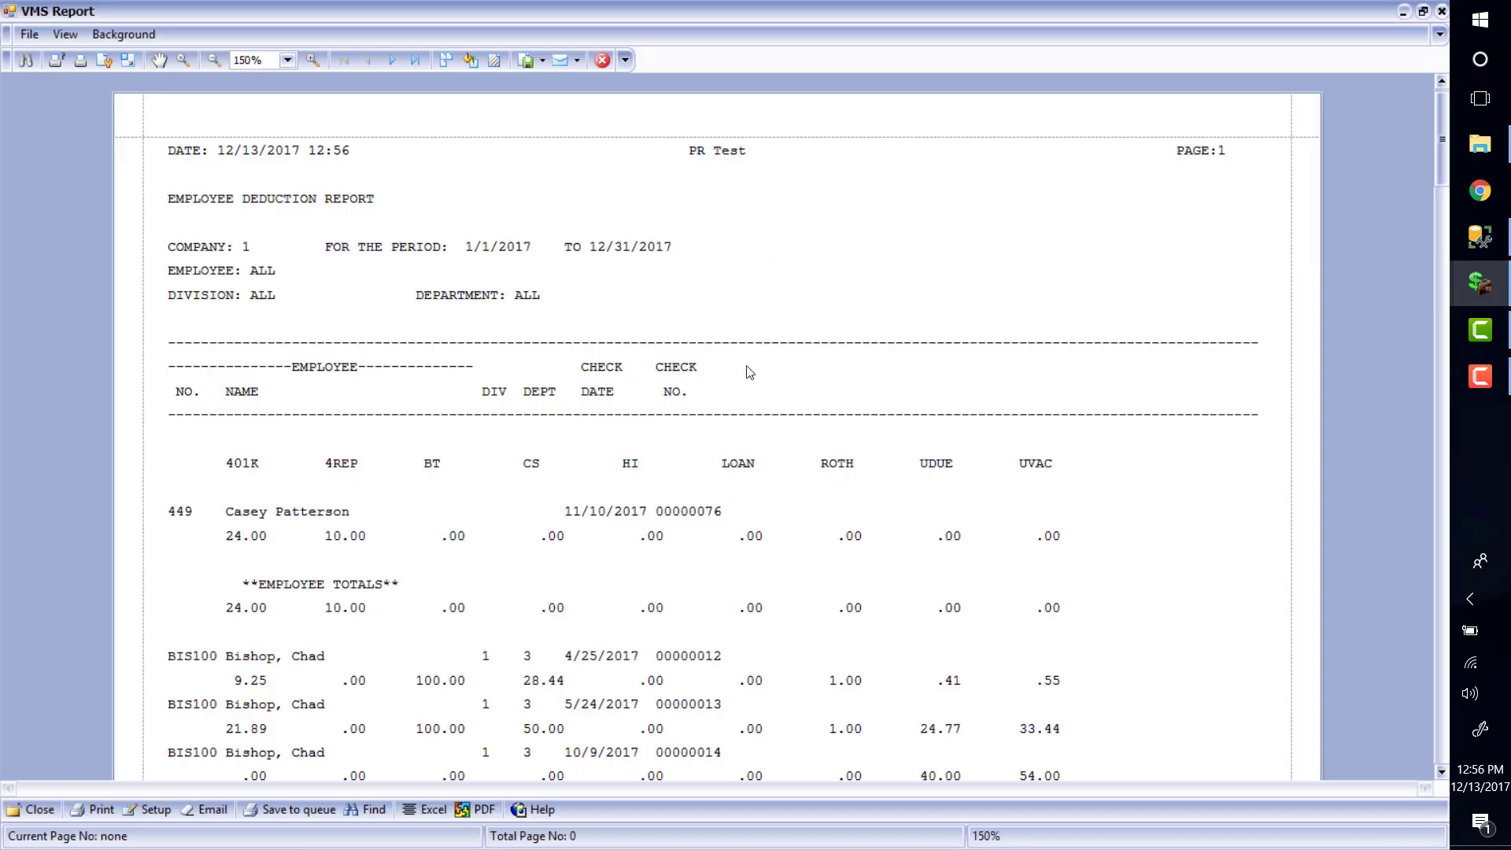
{"action": "left_click", "coordinate": [603, 59]}
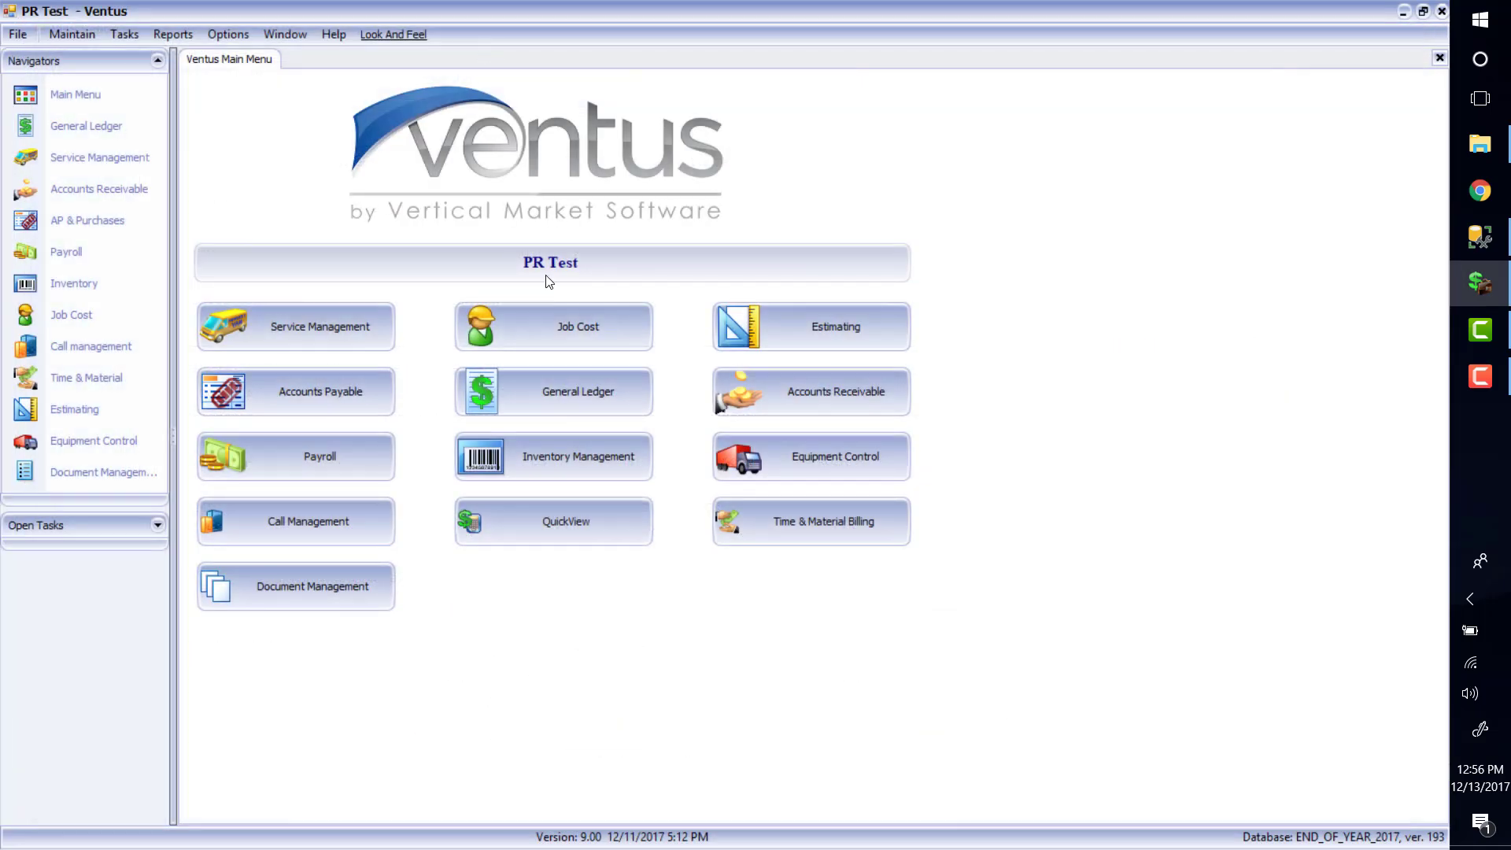
Generate the Hours Worked report for all employees with salary included, then exit
{"action": "left_click", "coordinate": [173, 36]}
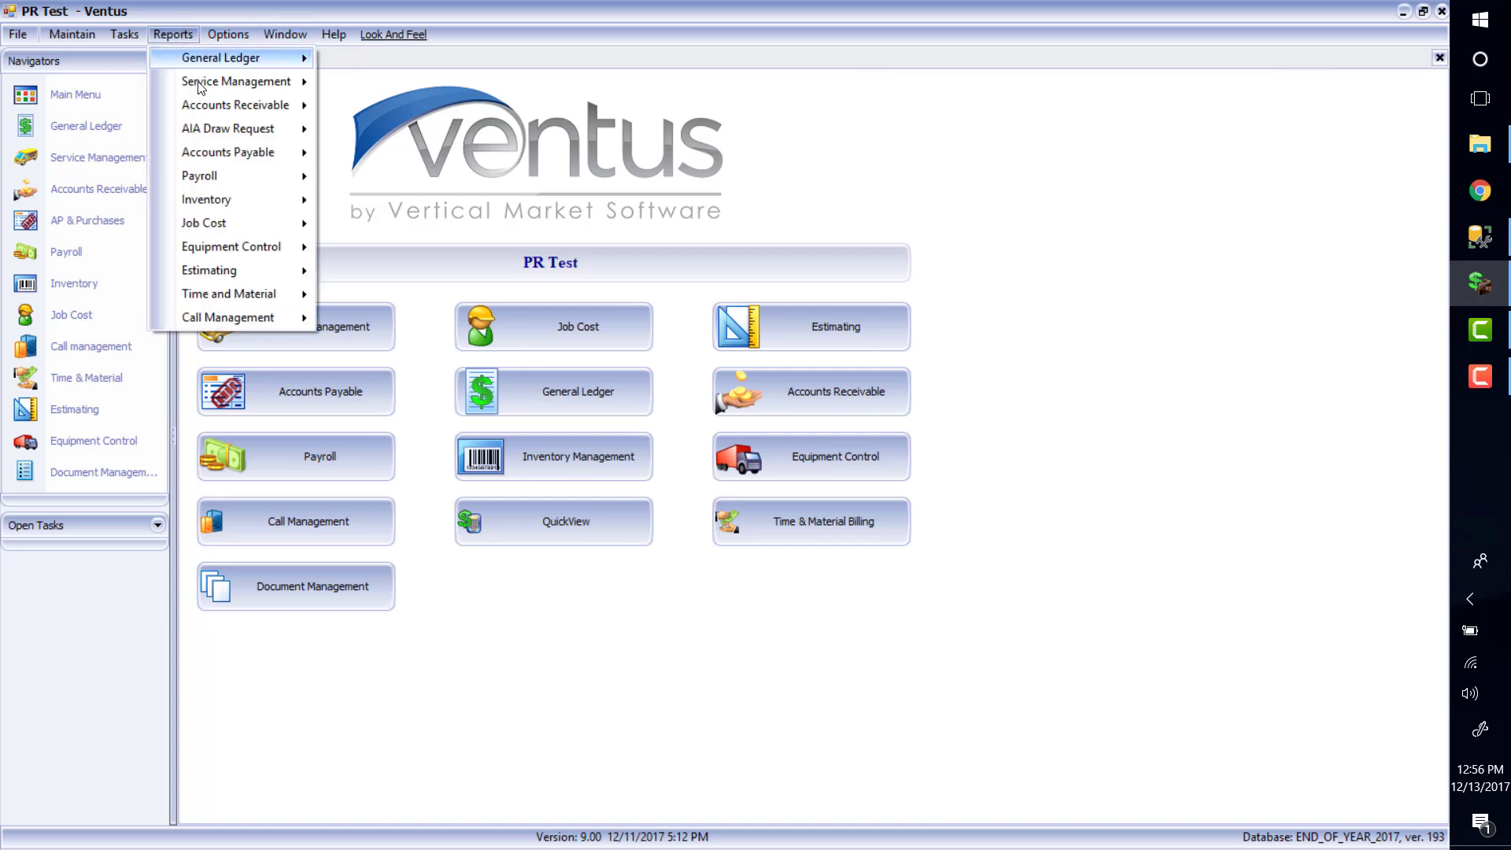
{"action": "mouse_move", "coordinate": [259, 184]}
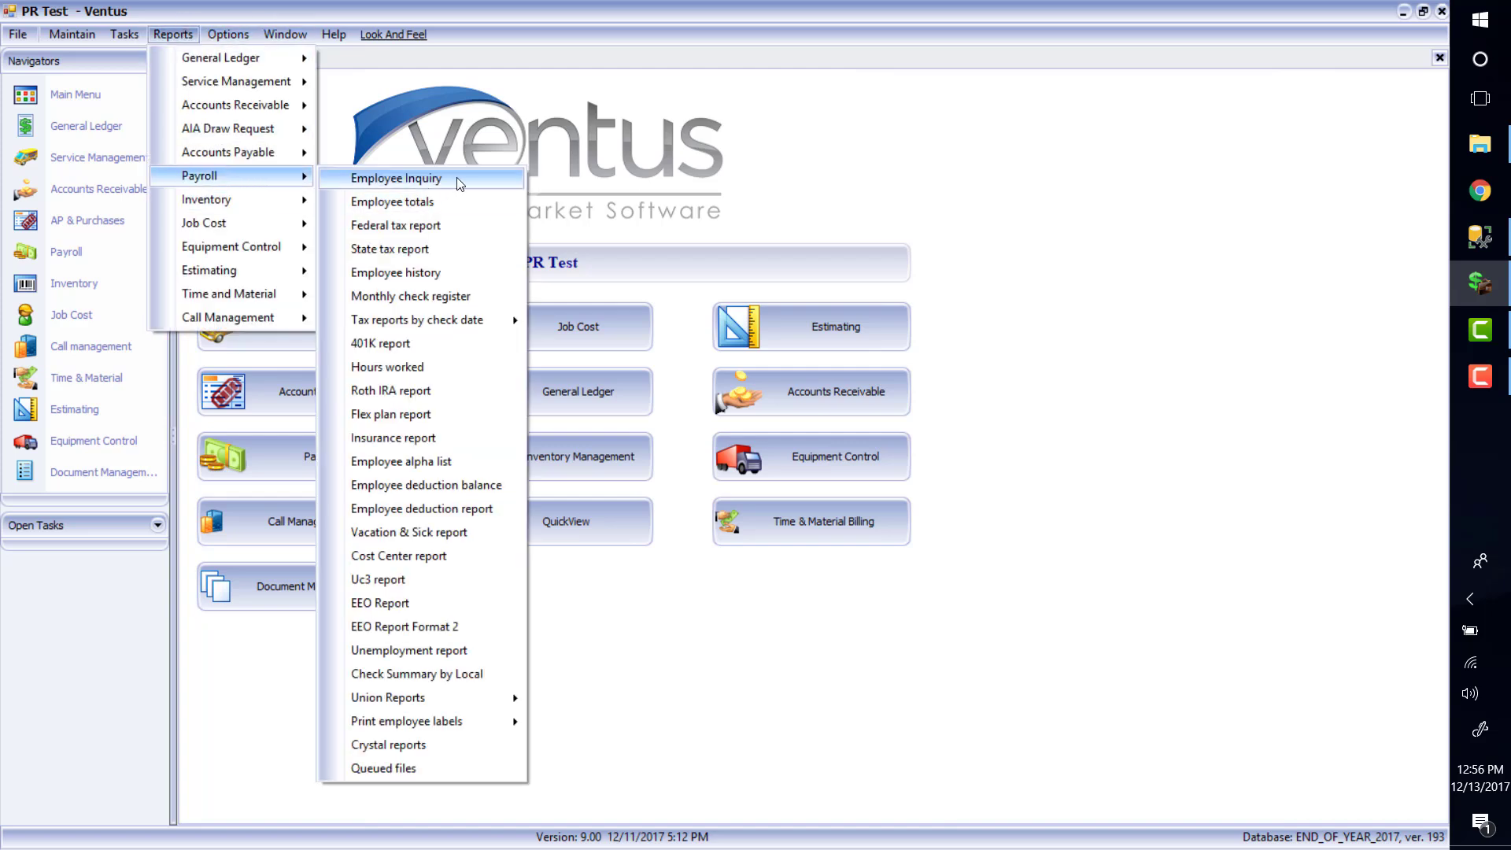
{"action": "left_click", "coordinate": [434, 368]}
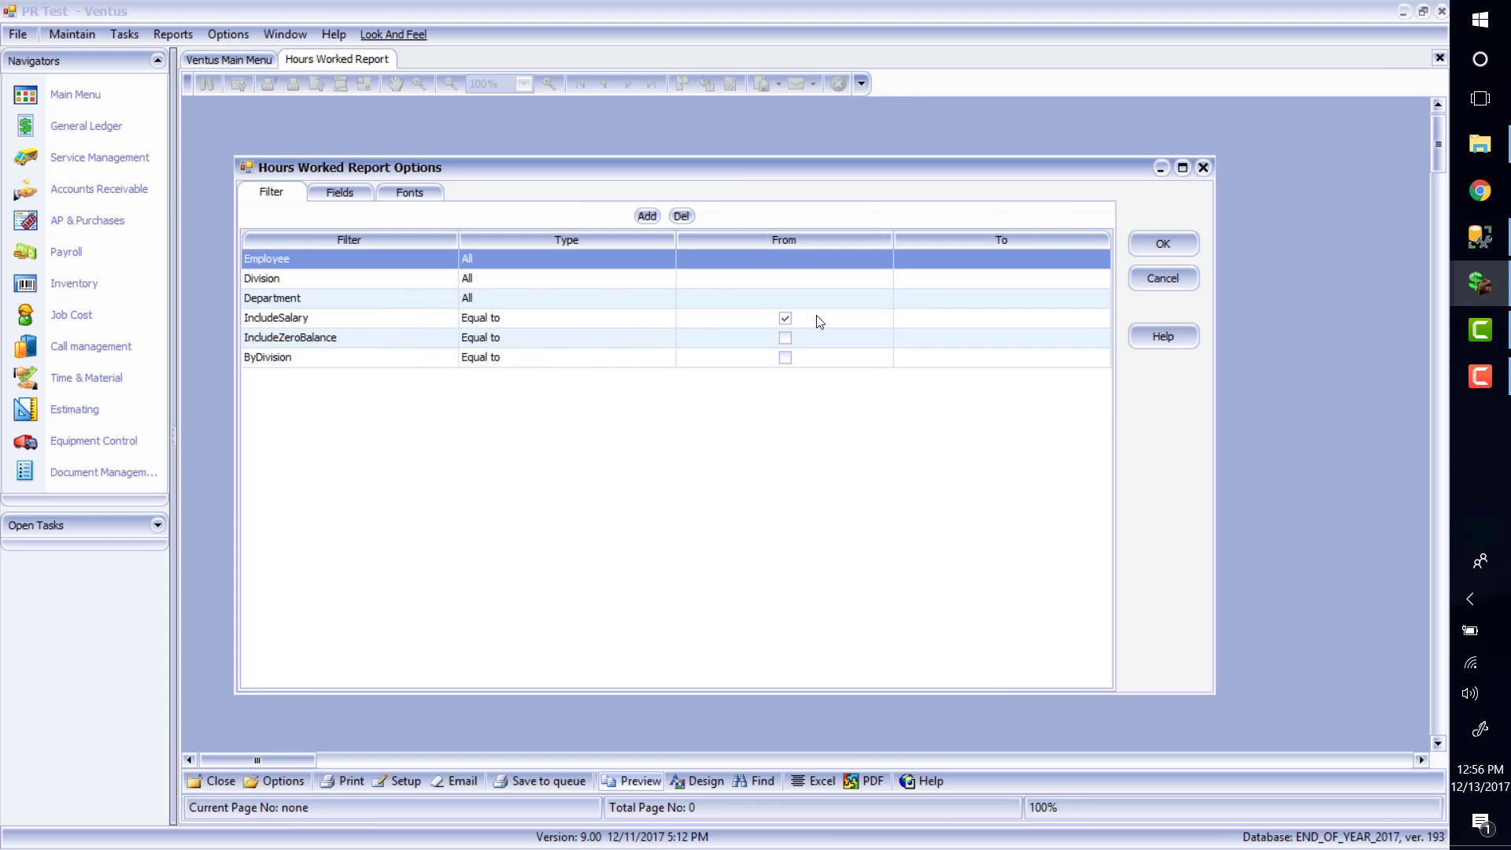
{"action": "left_click", "coordinate": [1174, 249]}
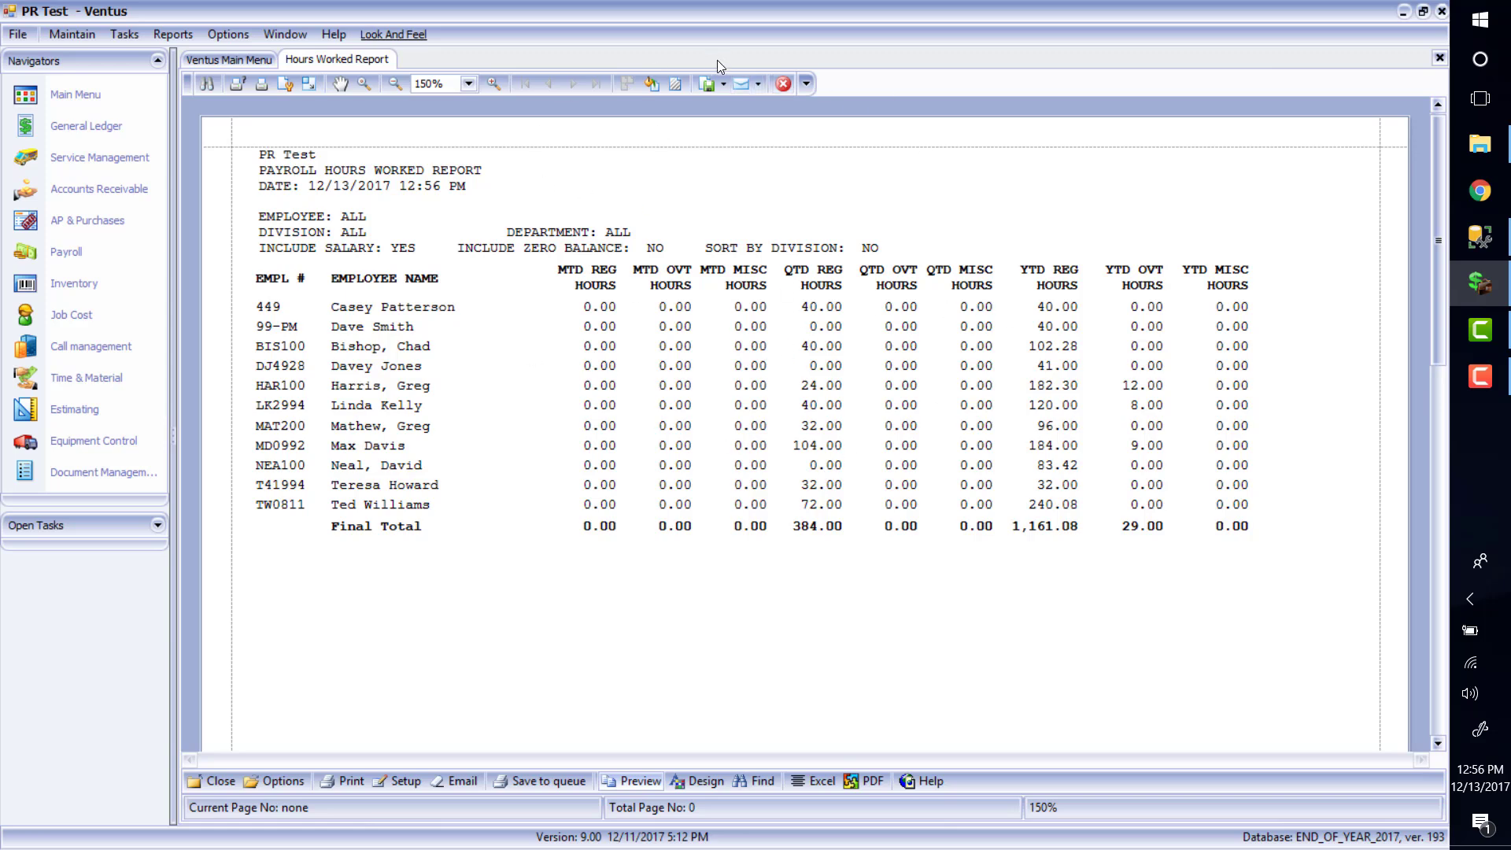
{"action": "left_click", "coordinate": [790, 87]}
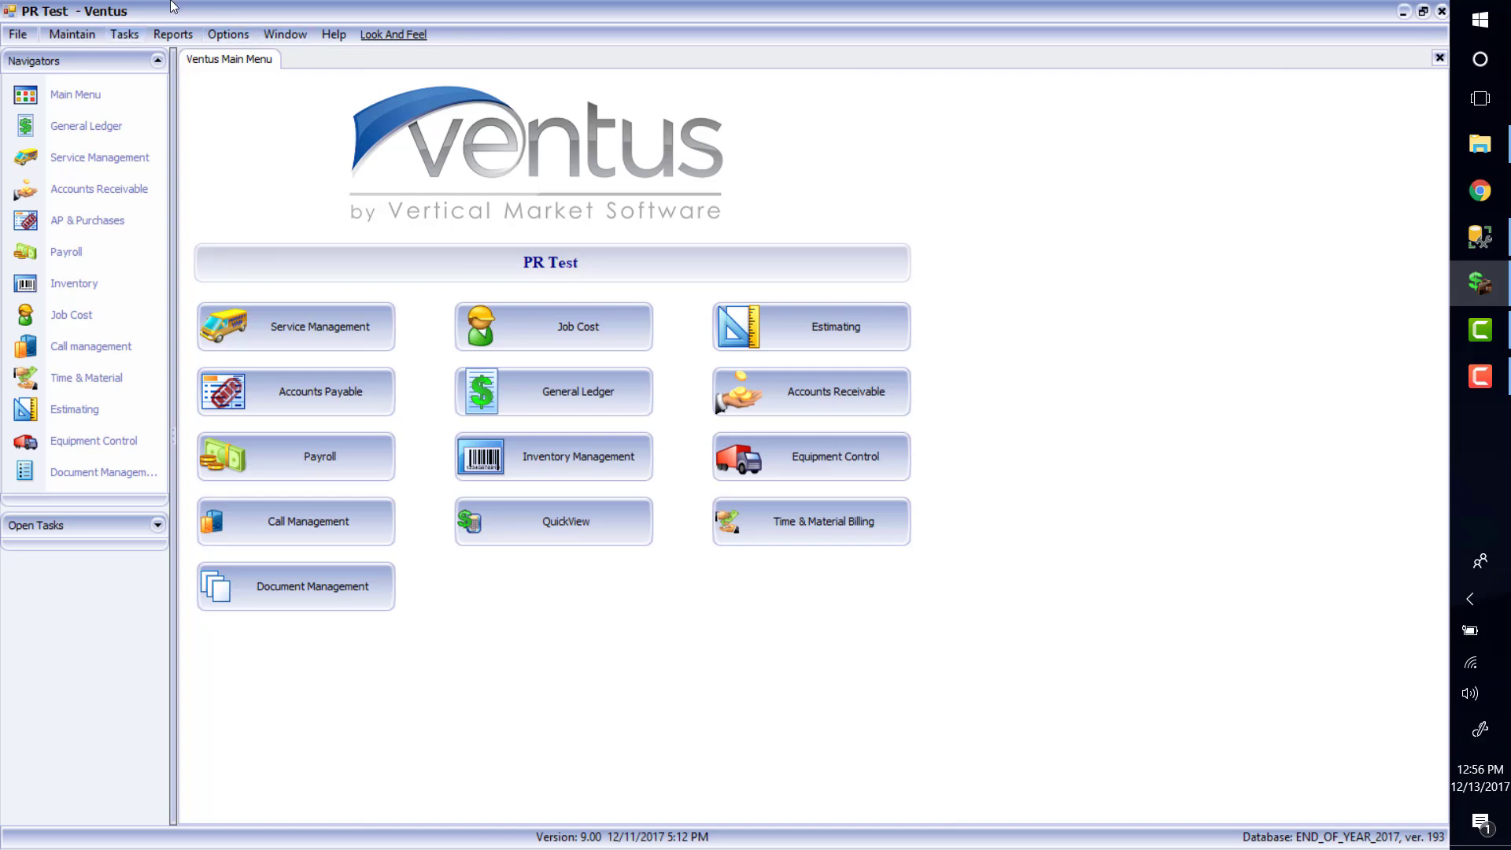
Generate the Cost Center report for all divisions and departments over 2017, then close it
{"action": "left_click", "coordinate": [158, 35]}
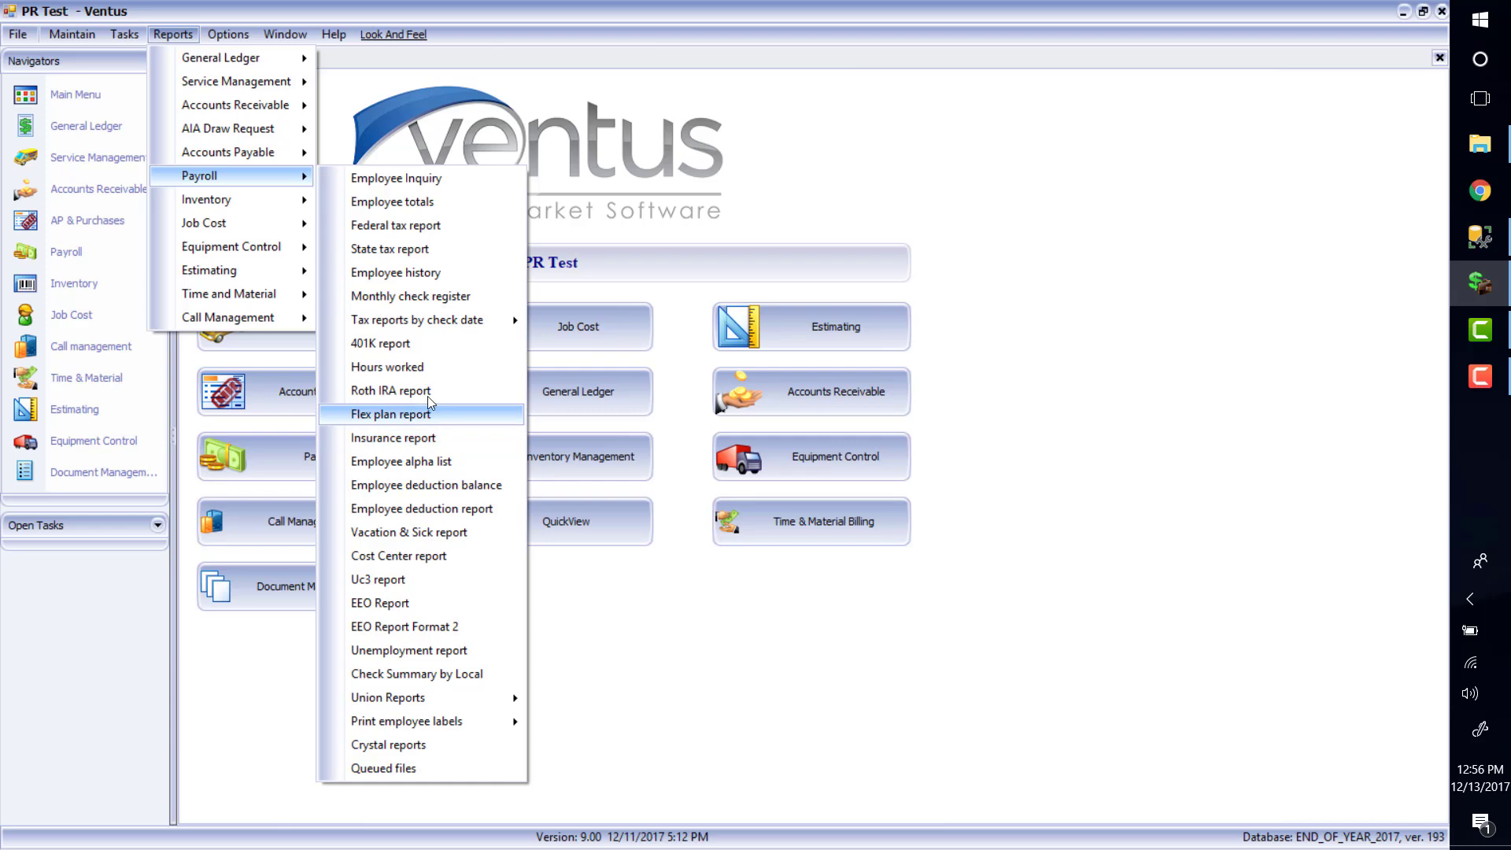
{"action": "left_click", "coordinate": [436, 554]}
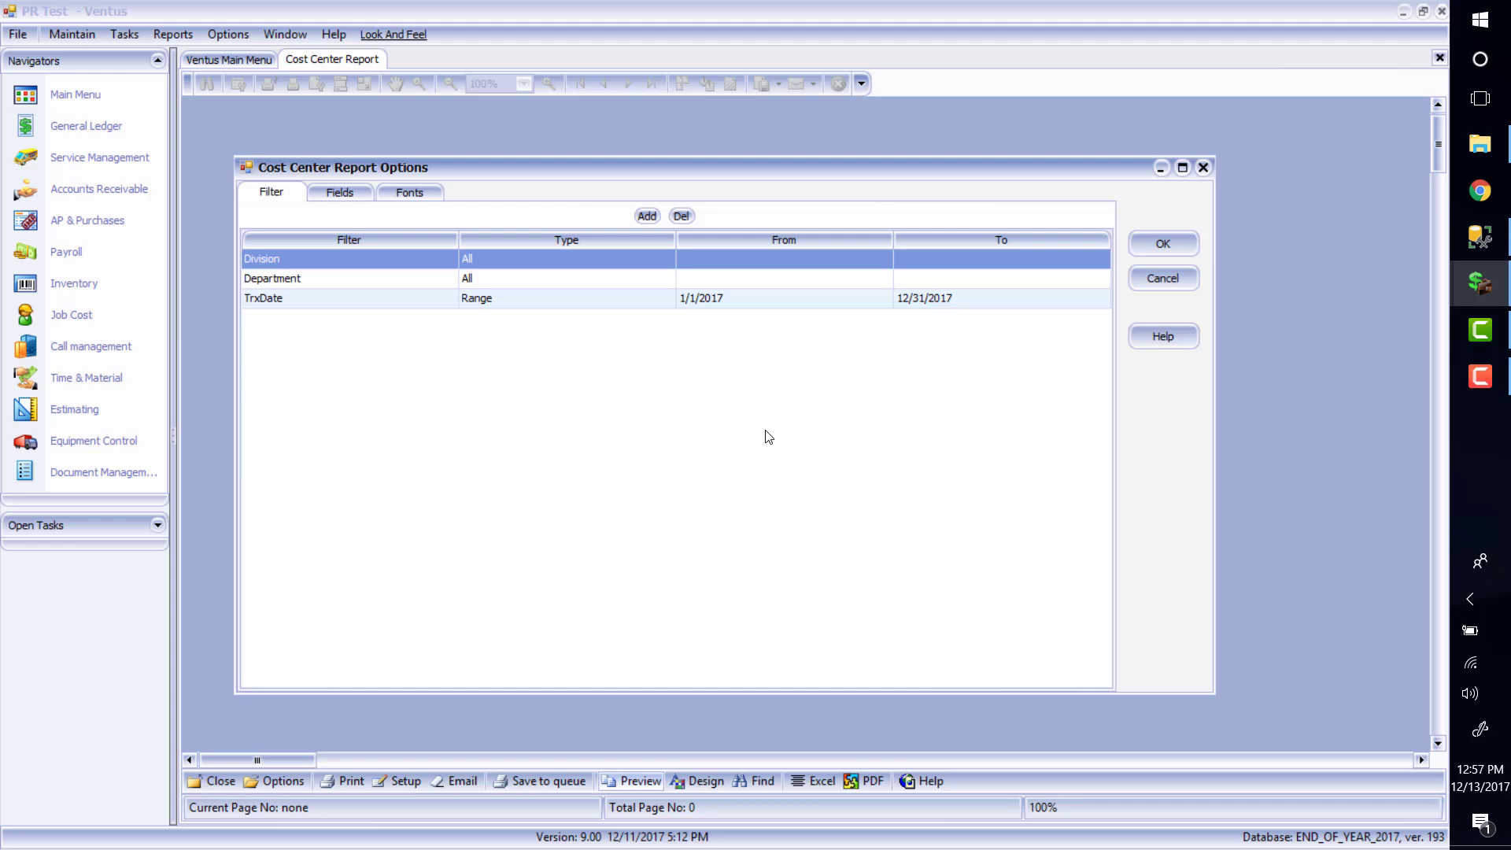
{"action": "left_click", "coordinate": [1163, 243]}
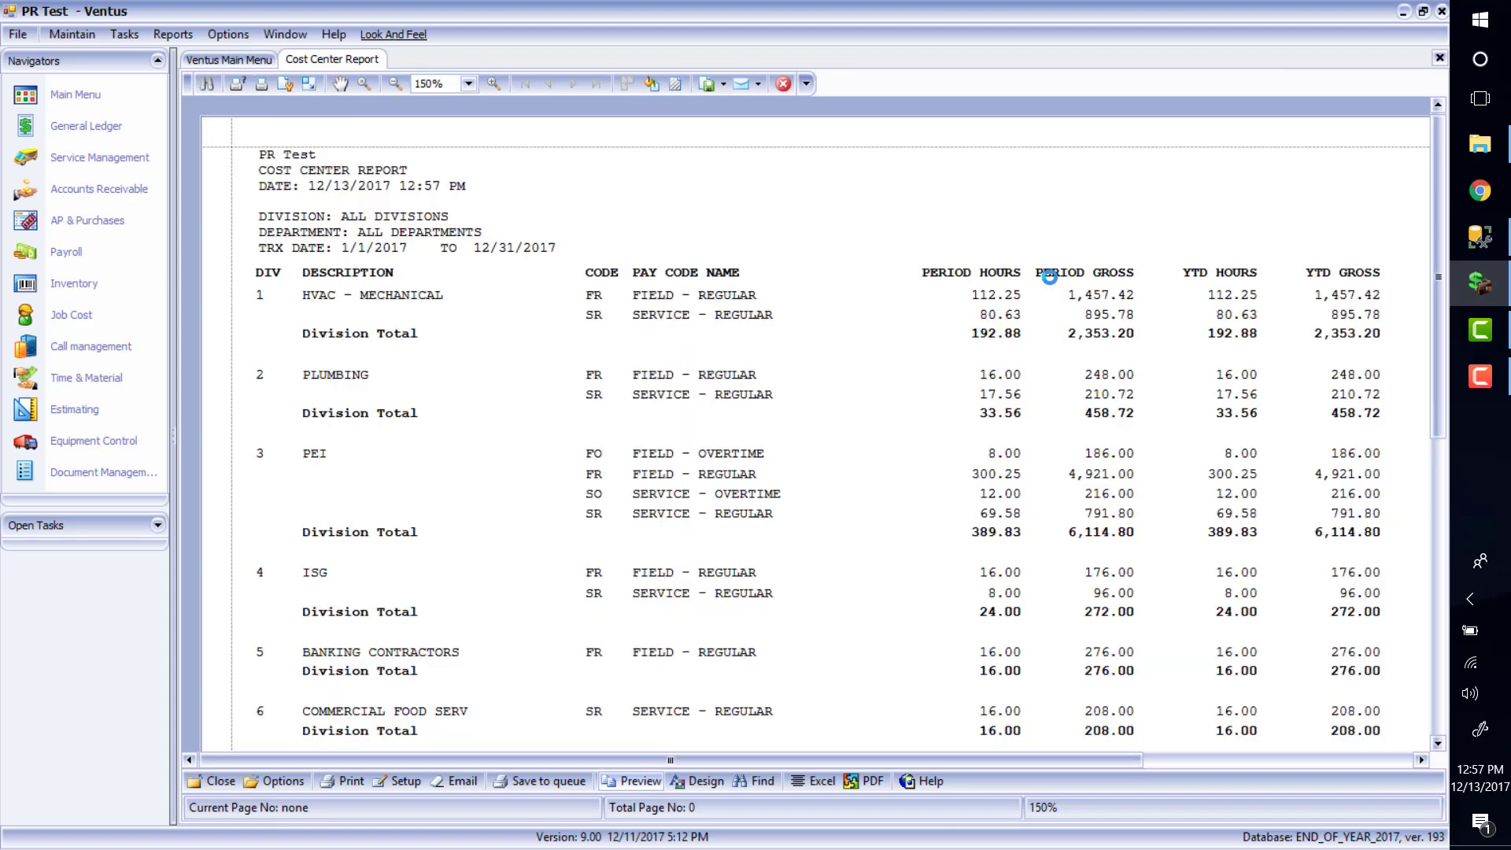
{"action": "left_click", "coordinate": [784, 85]}
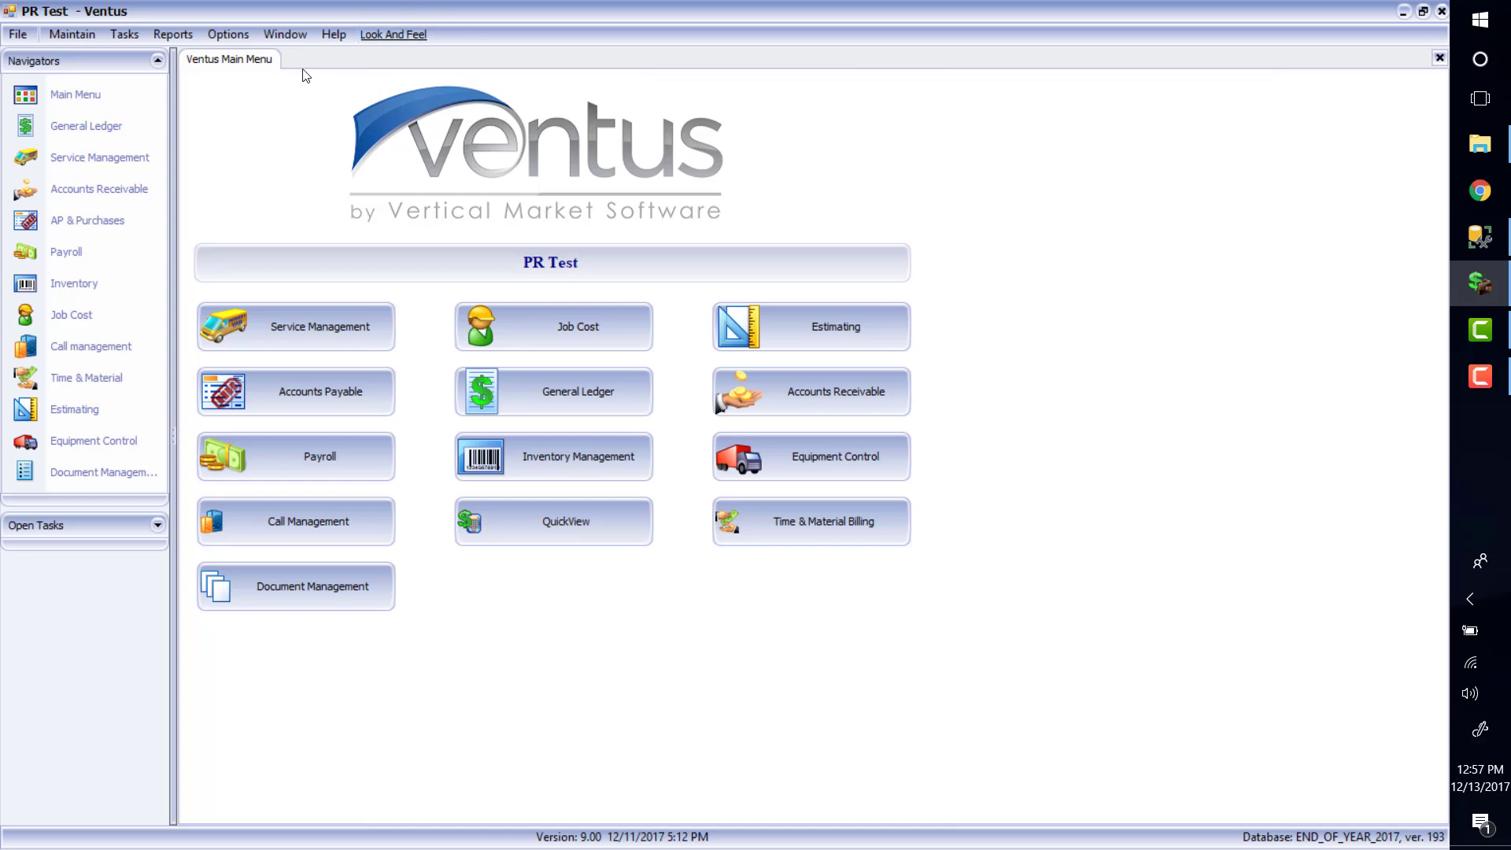
{"action": "left_click", "coordinate": [173, 36]}
{"action": "mouse_move", "coordinate": [286, 185]}
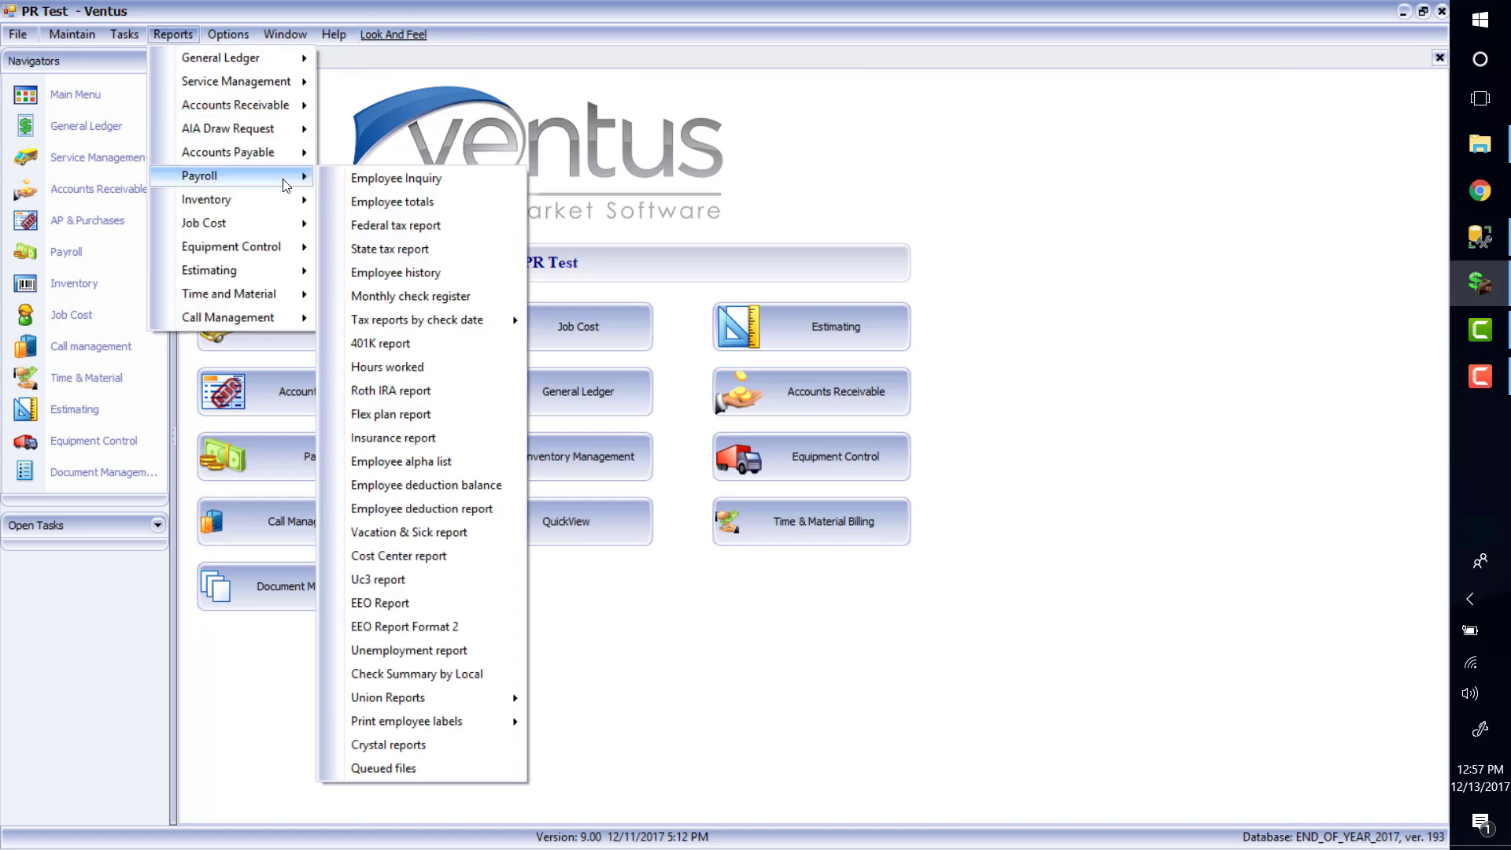
{"action": "left_click", "coordinate": [451, 229]}
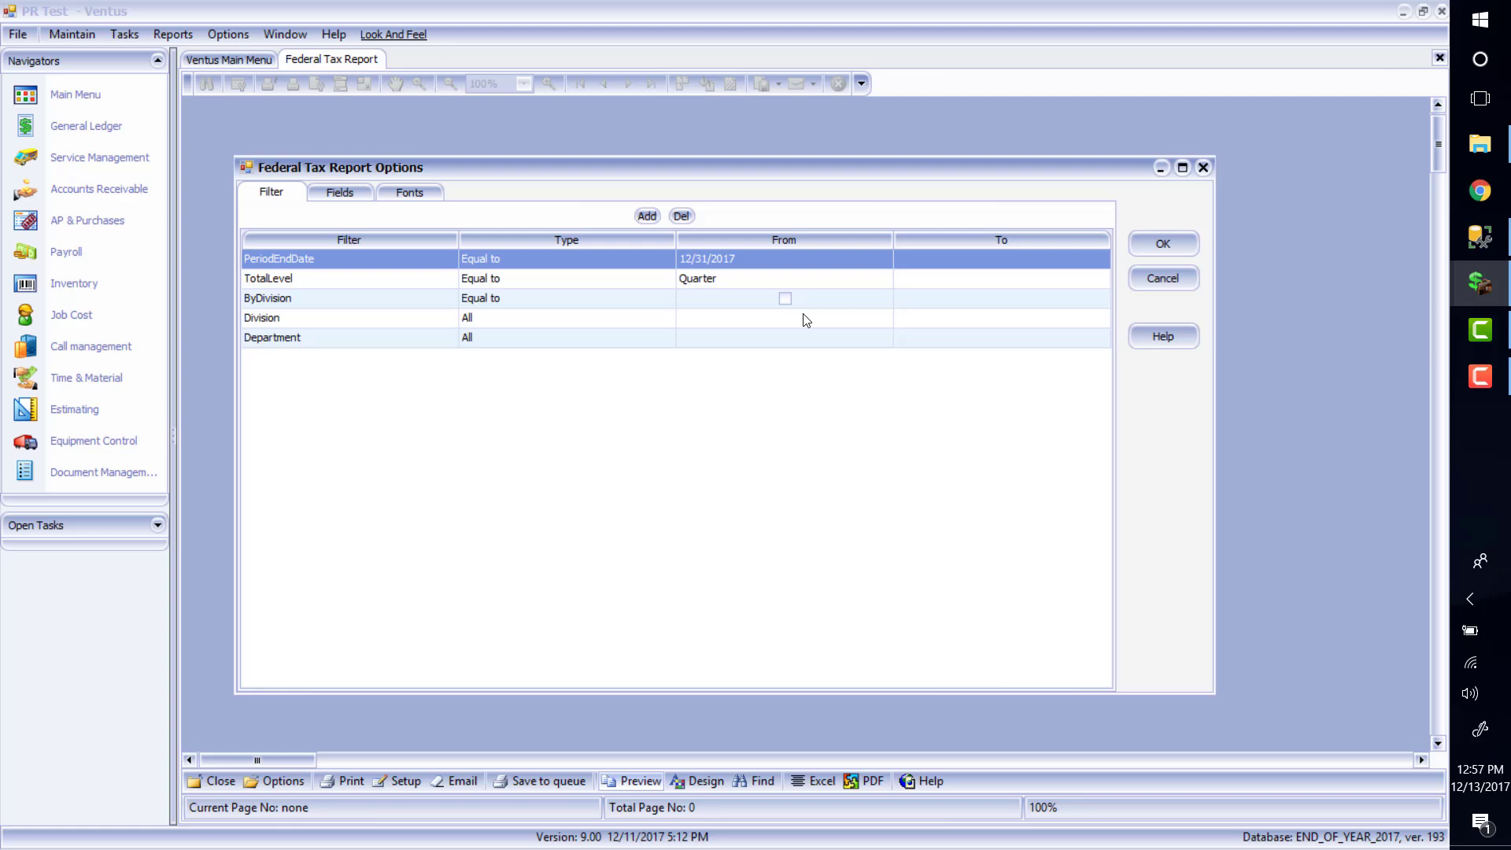
{"action": "left_click", "coordinate": [1163, 244]}
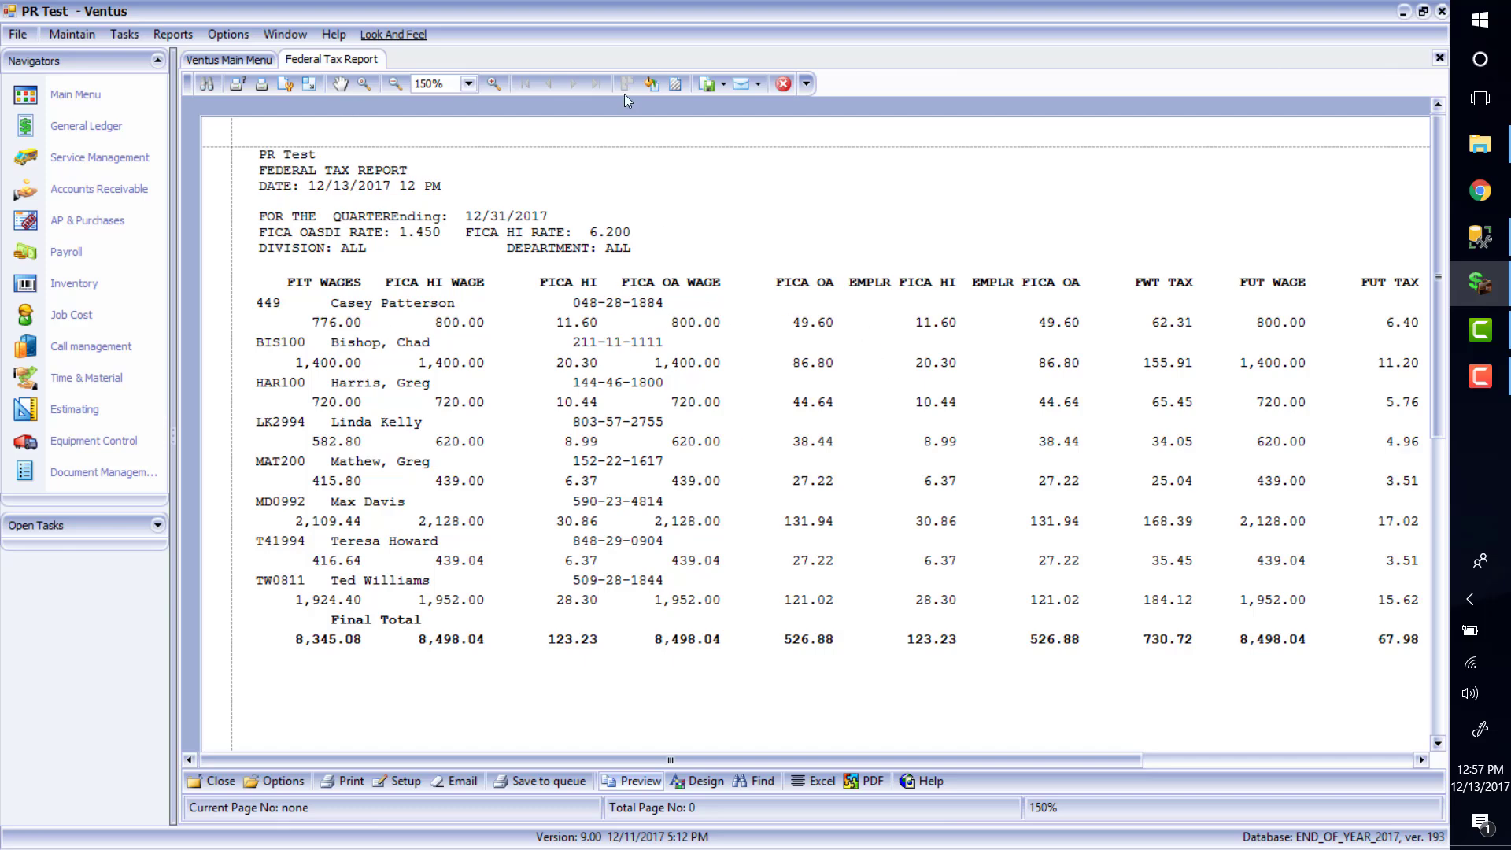
{"action": "left_click", "coordinate": [1440, 59]}
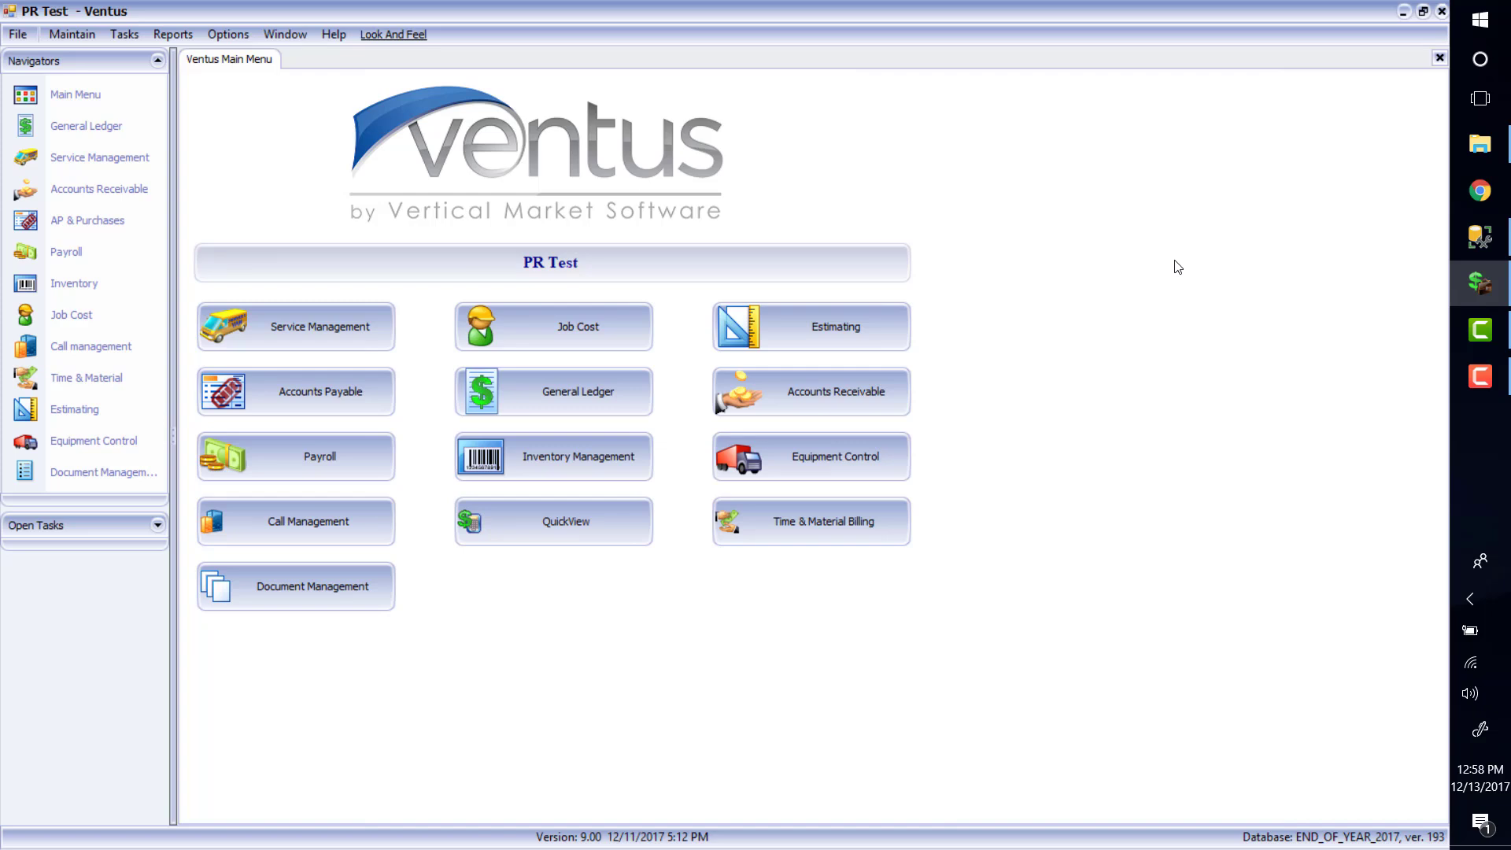
{"action": "left_click", "coordinate": [175, 34]}
{"action": "mouse_move", "coordinate": [251, 181]}
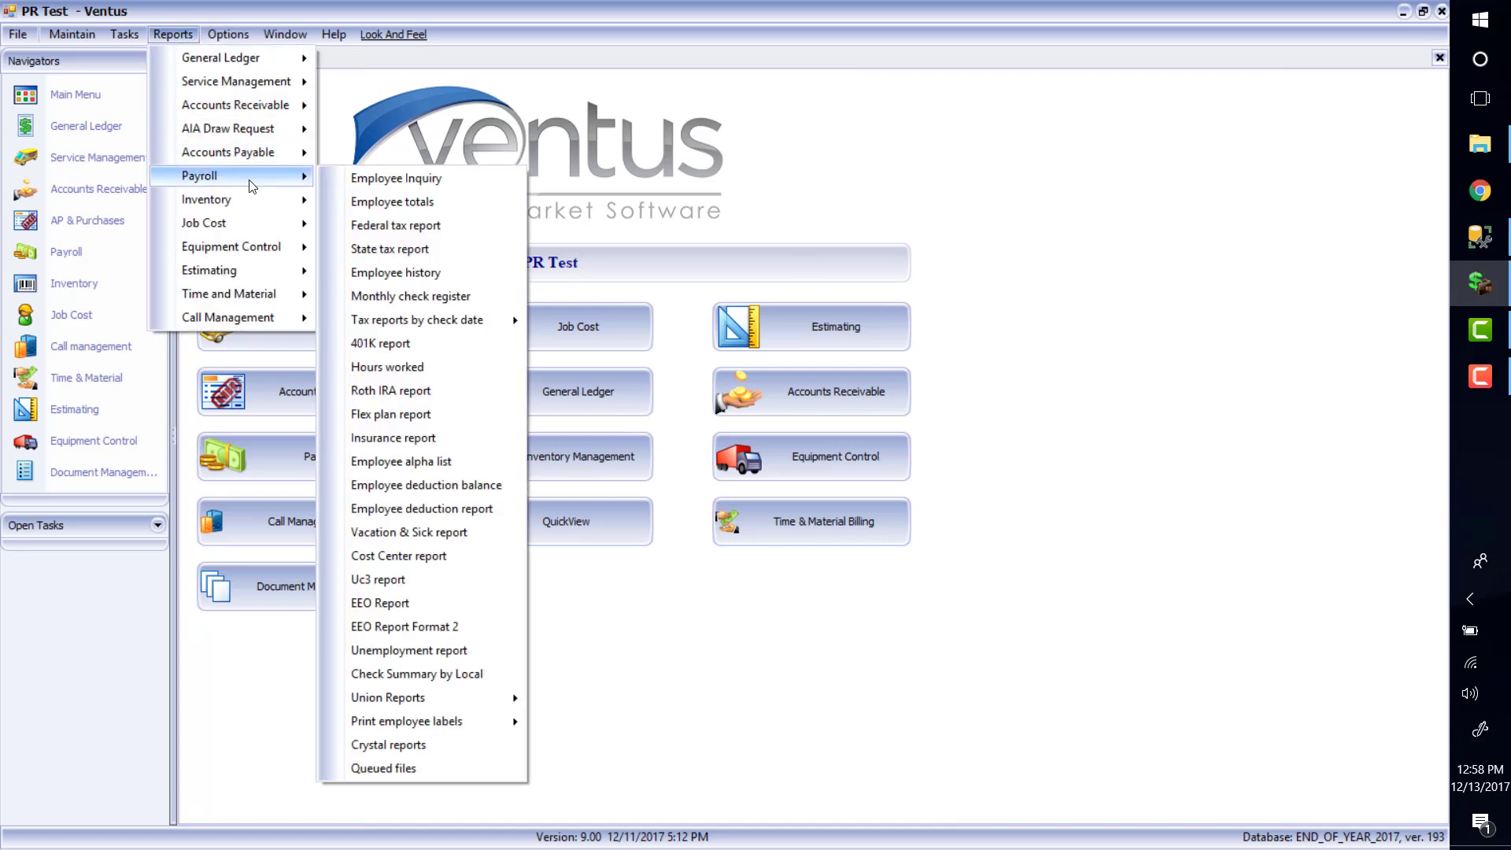
{"action": "left_click", "coordinate": [417, 250]}
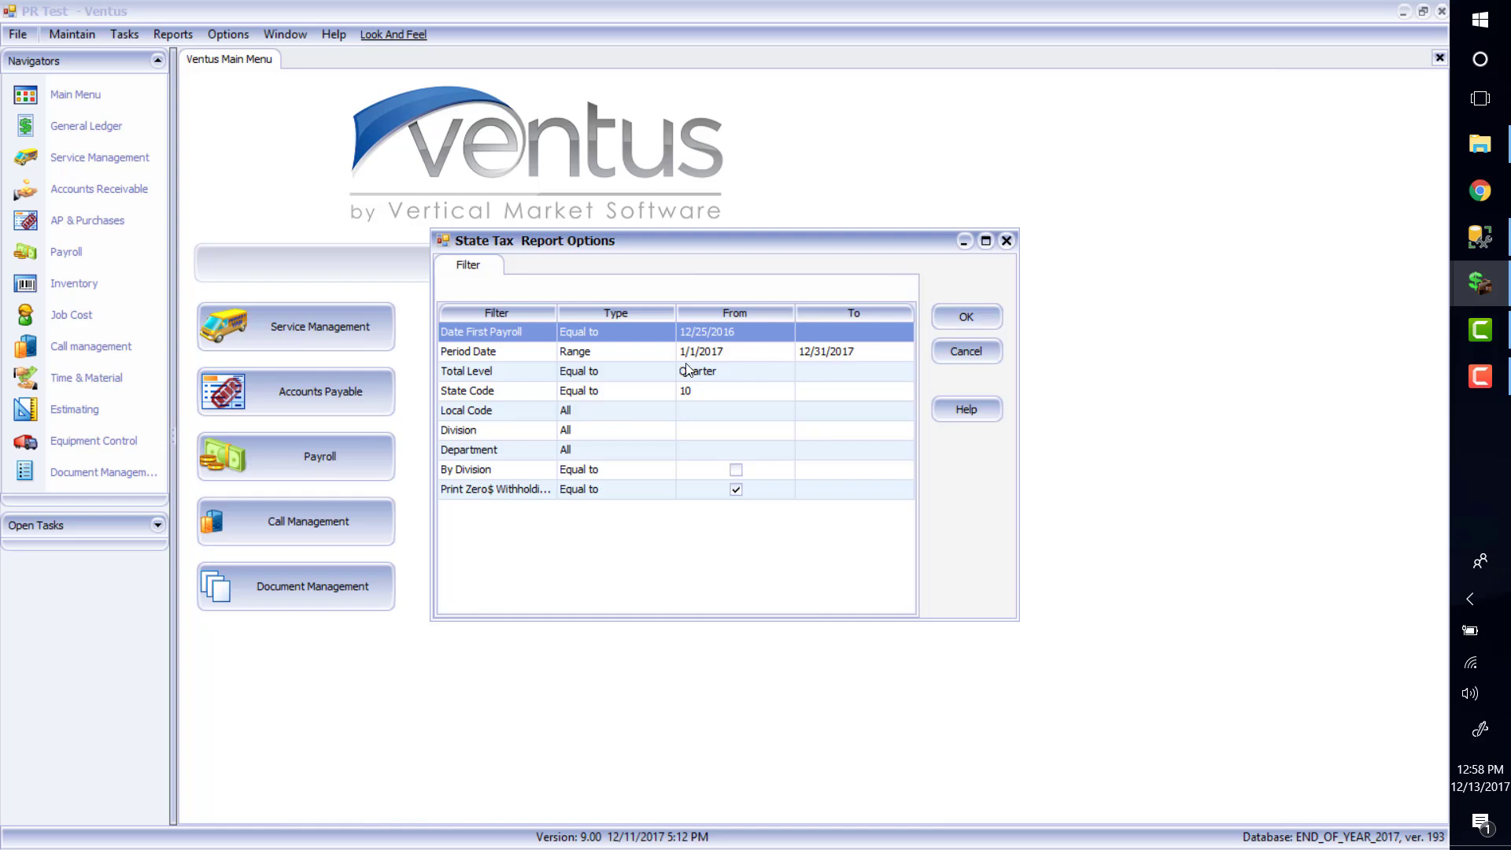
{"action": "left_click", "coordinate": [980, 327]}
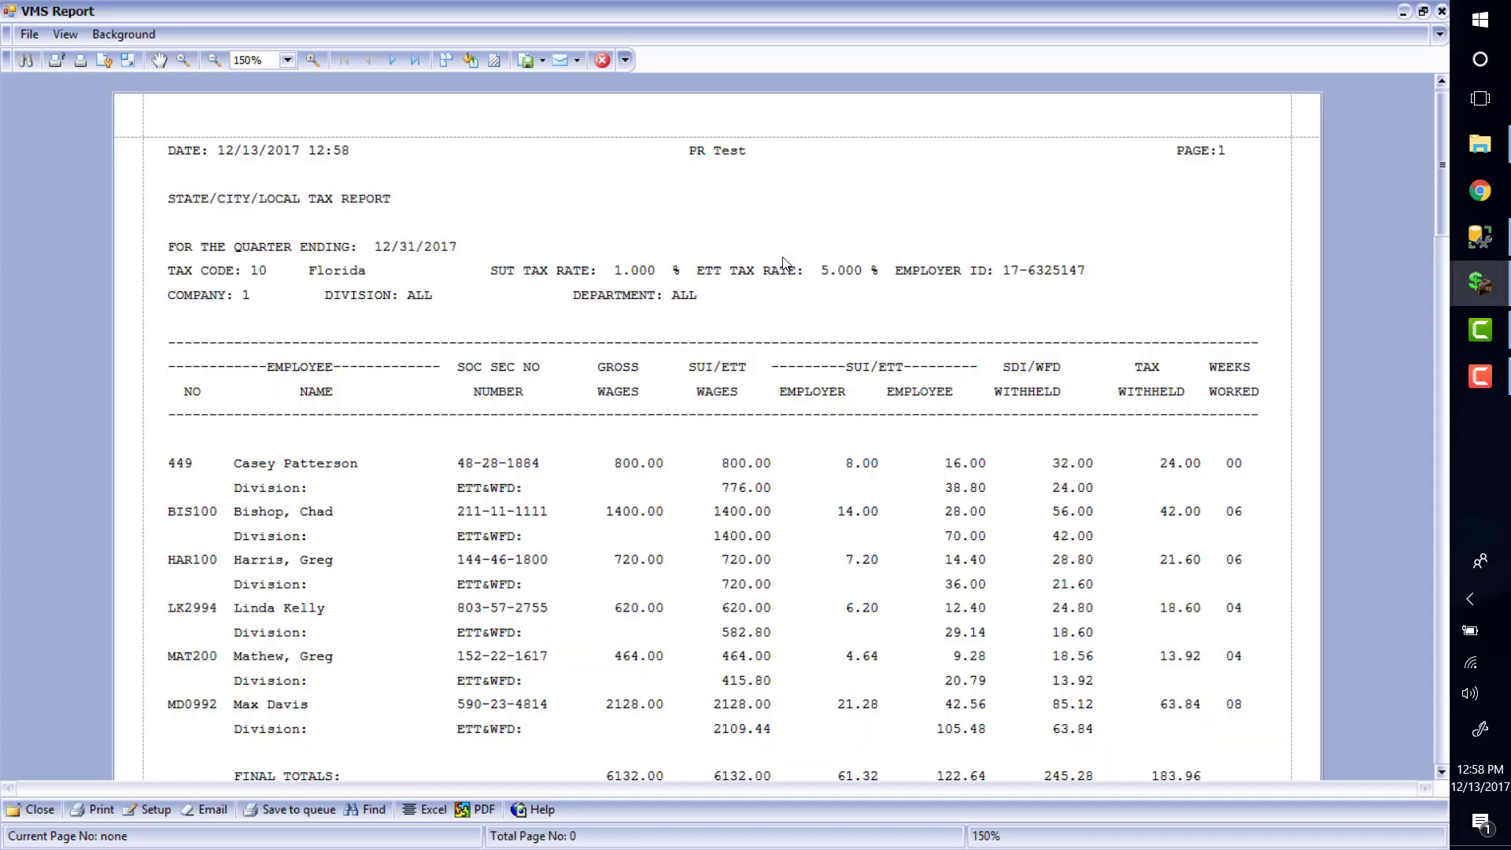
{"action": "left_click", "coordinate": [602, 59]}
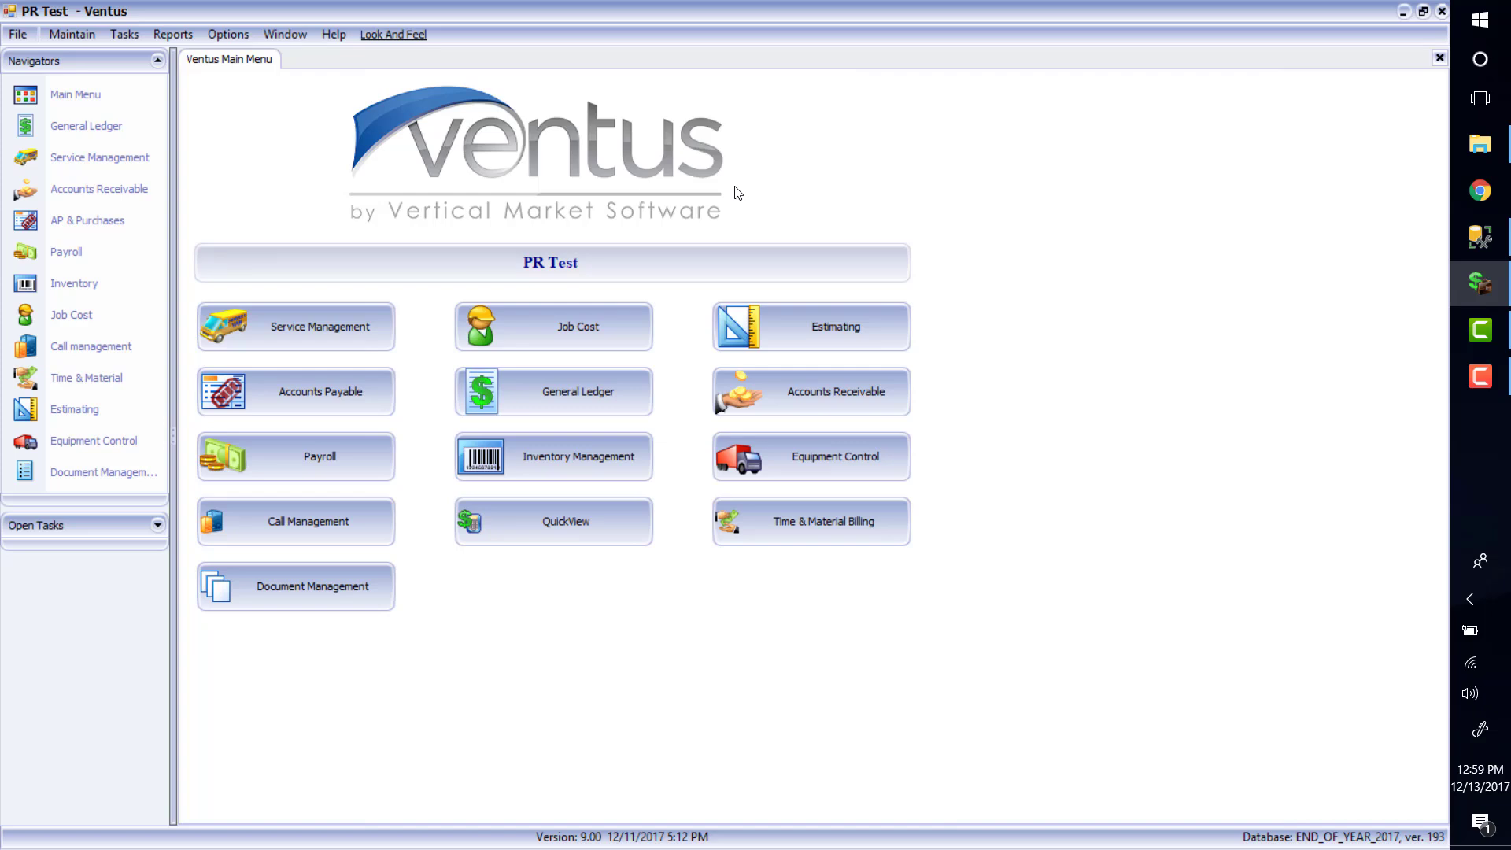
Open the Uc3 report options for 10/1/2017–12/31/2017 and enlarge the dialog to show all filters
{"action": "left_click", "coordinate": [158, 35]}
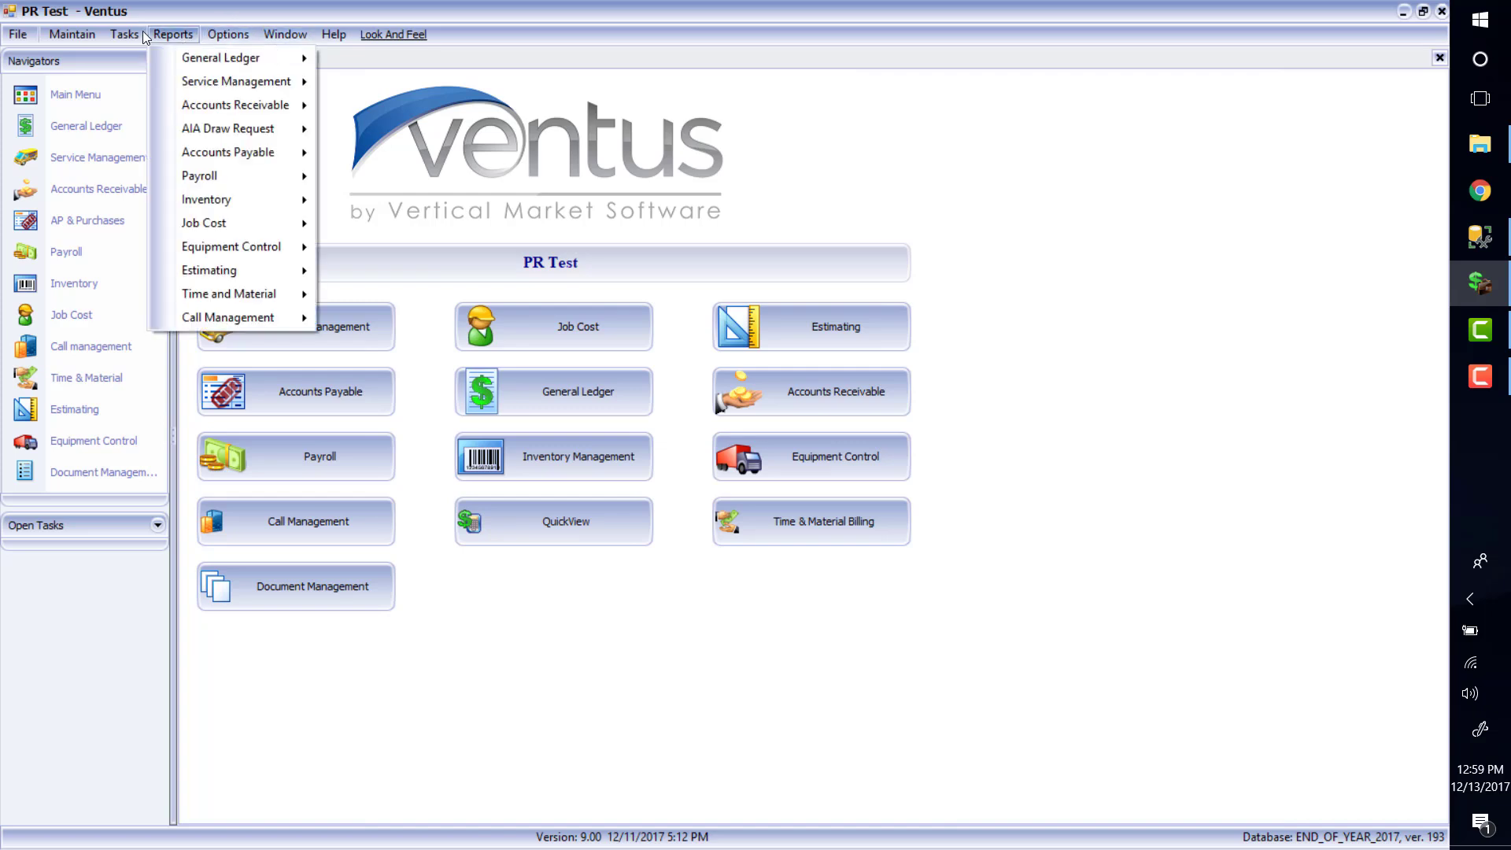
{"action": "mouse_move", "coordinate": [228, 176]}
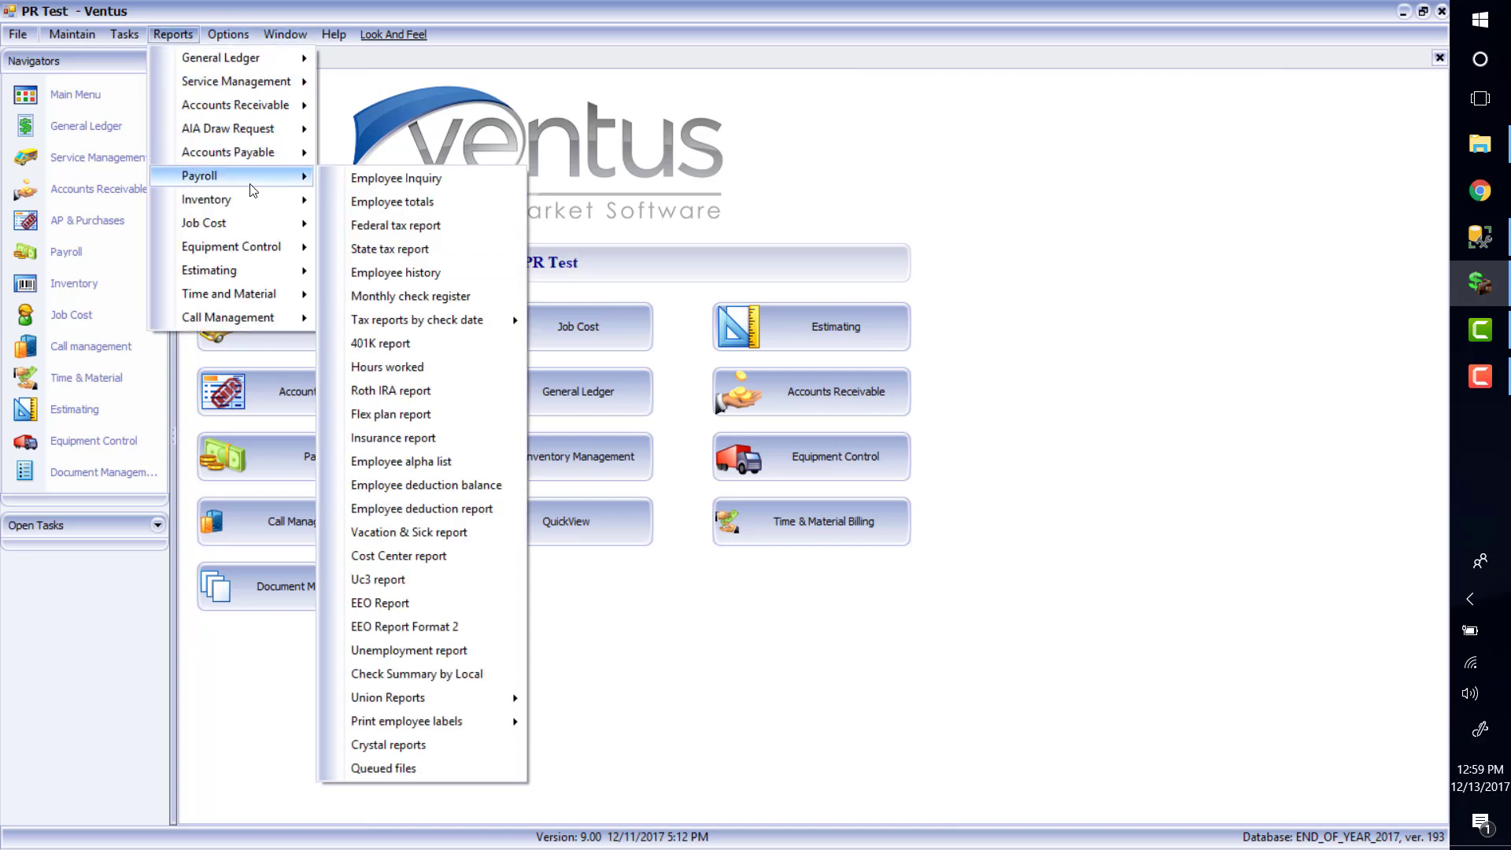
{"action": "left_click", "coordinate": [451, 587]}
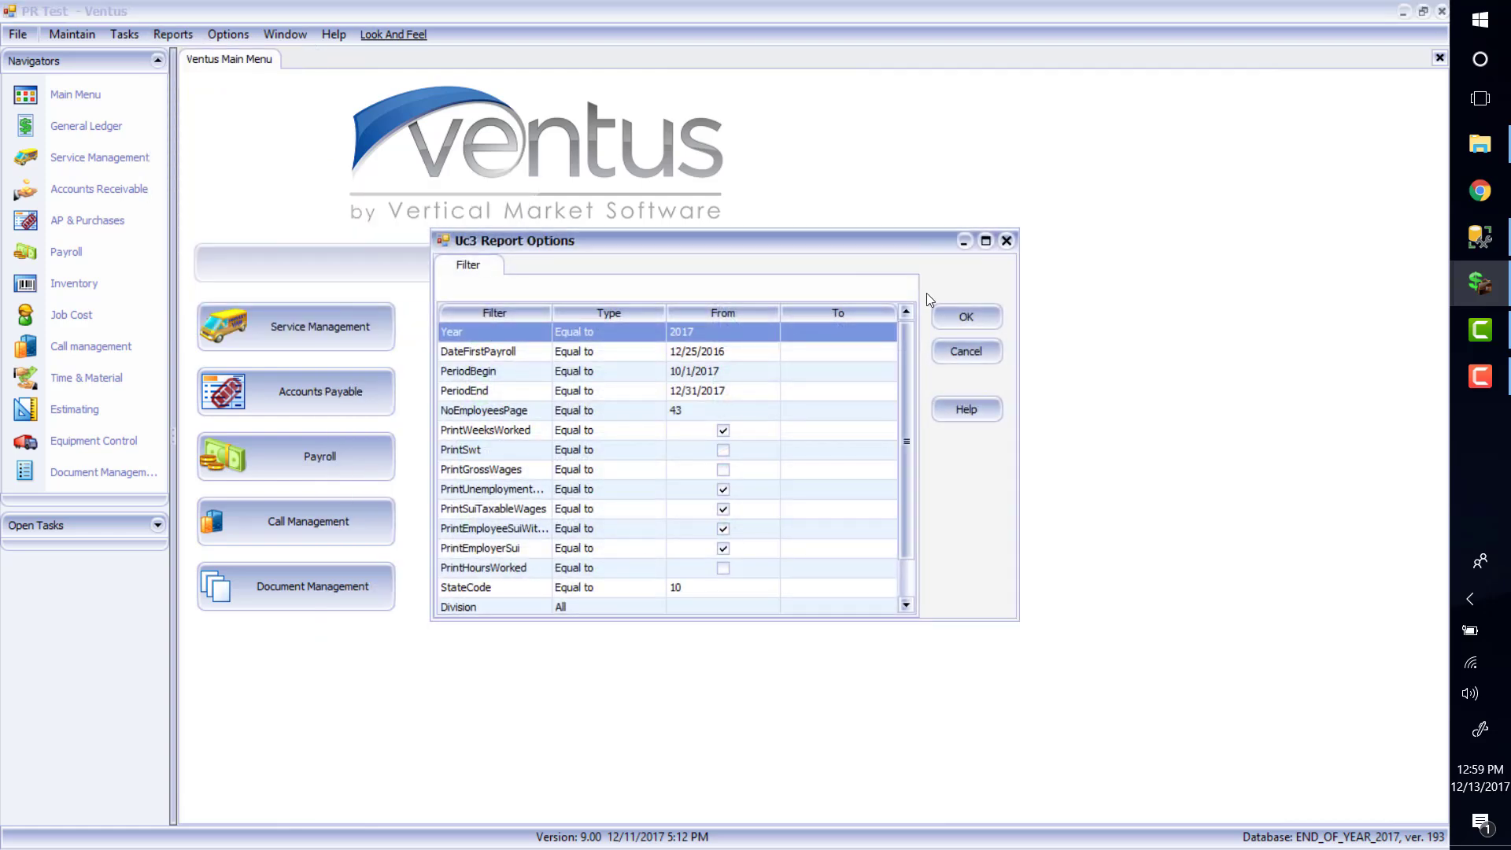
{"action": "left_click_drag", "start_coordinate": [870, 244], "coordinate": [796, 192]}
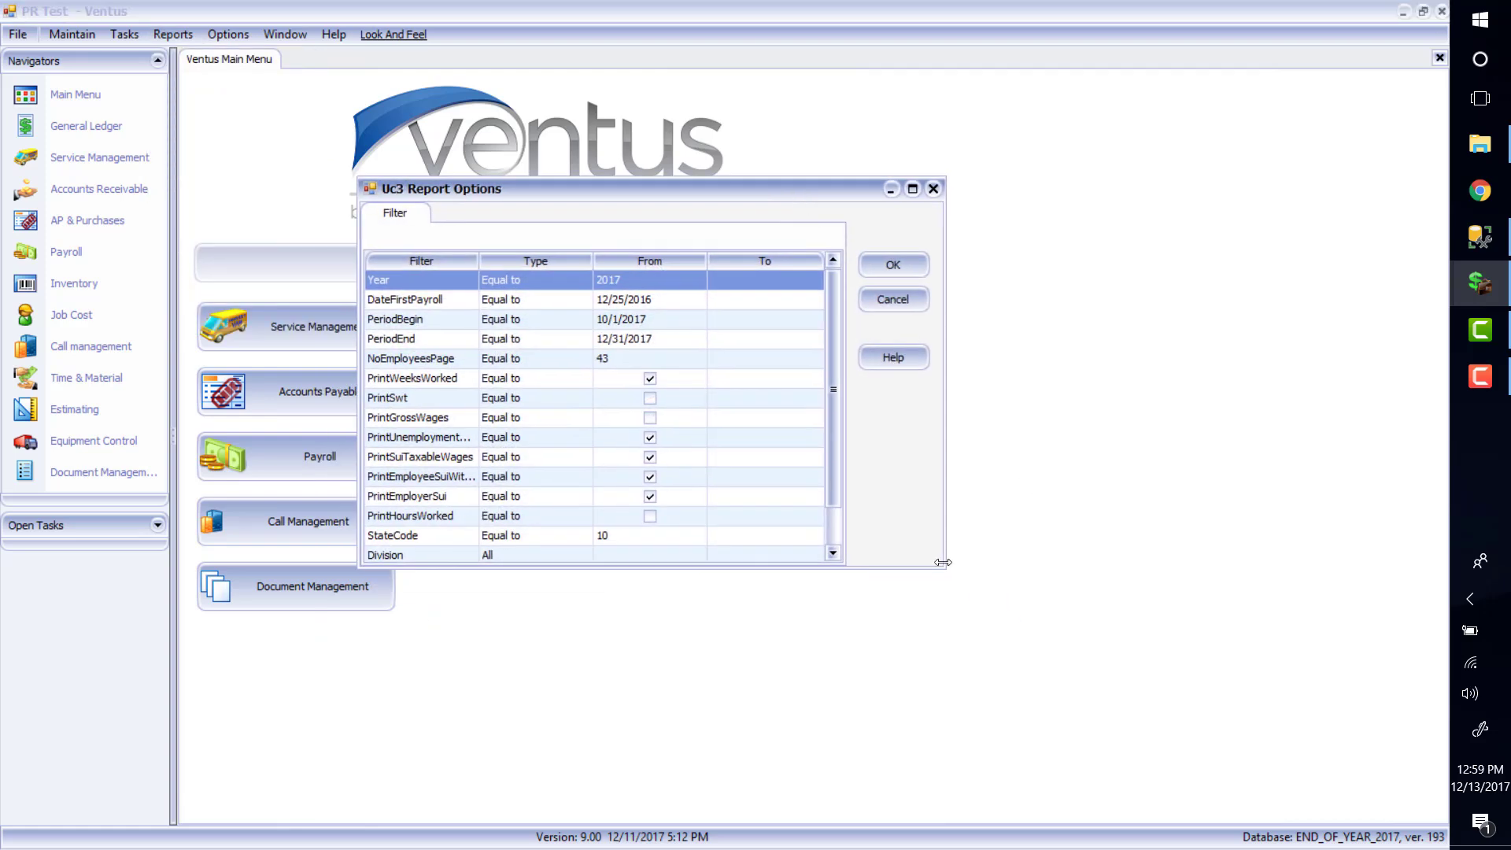
{"action": "left_click_drag", "start_coordinate": [942, 569], "coordinate": [987, 708]}
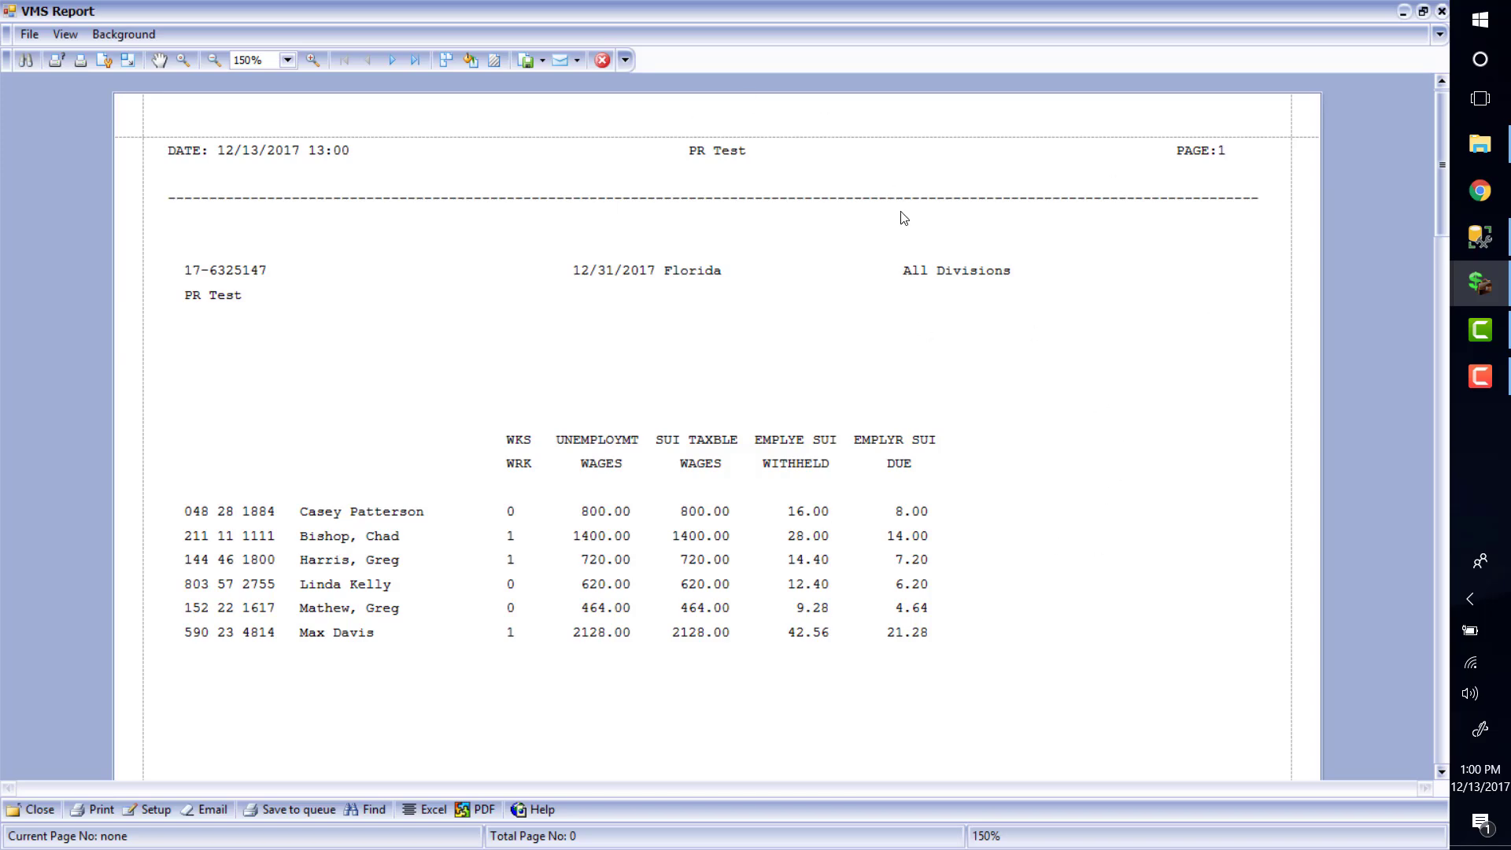
Close the reviewed Uc3 unemployment report preview
{"action": "left_click", "coordinate": [602, 60]}
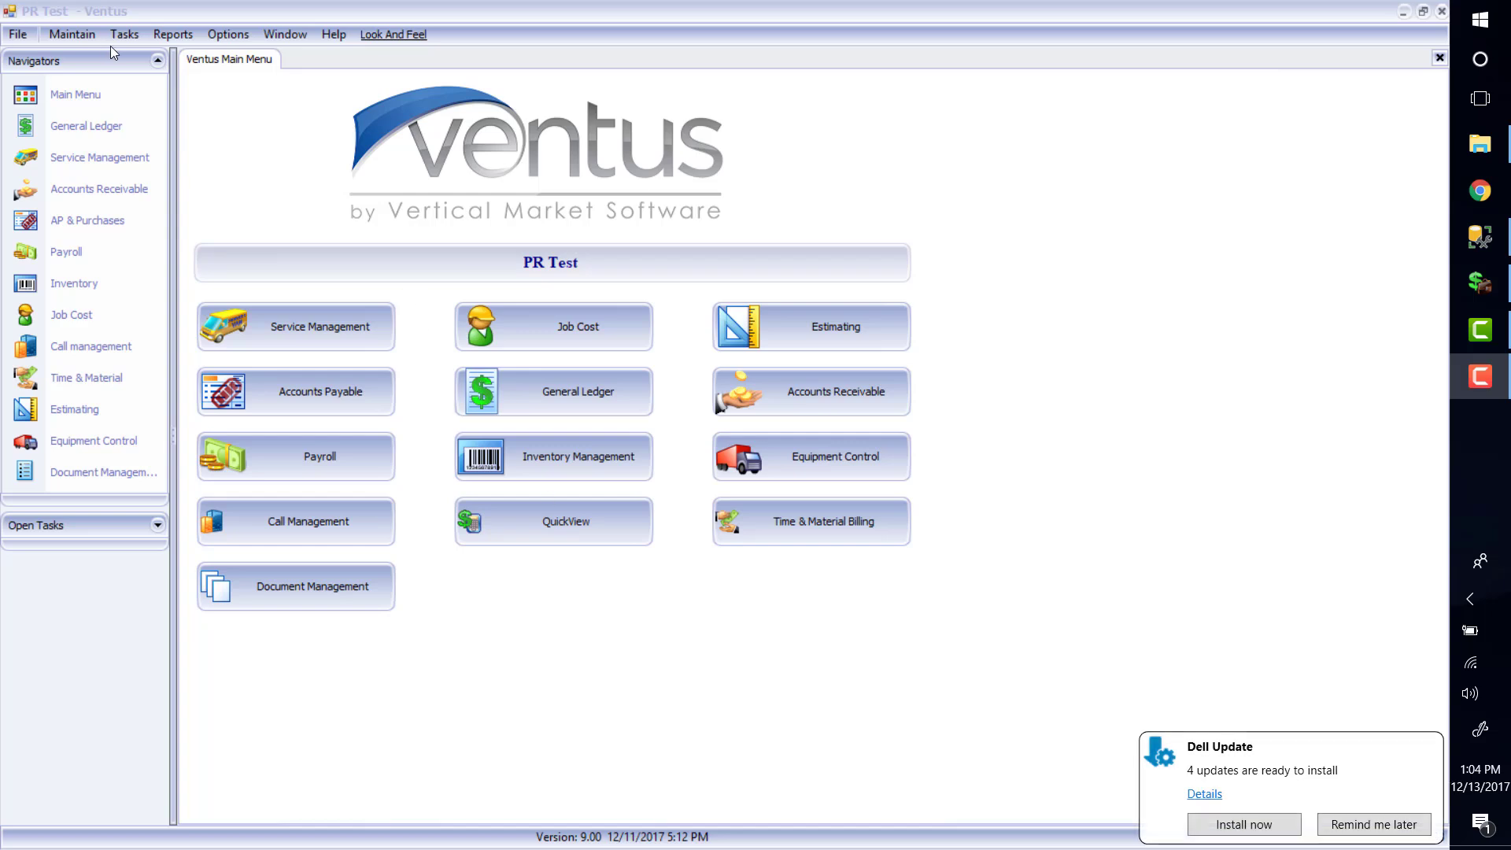
Look up the existing 2017 periods in Accounting Periods maintenance
{"action": "left_click", "coordinate": [72, 34]}
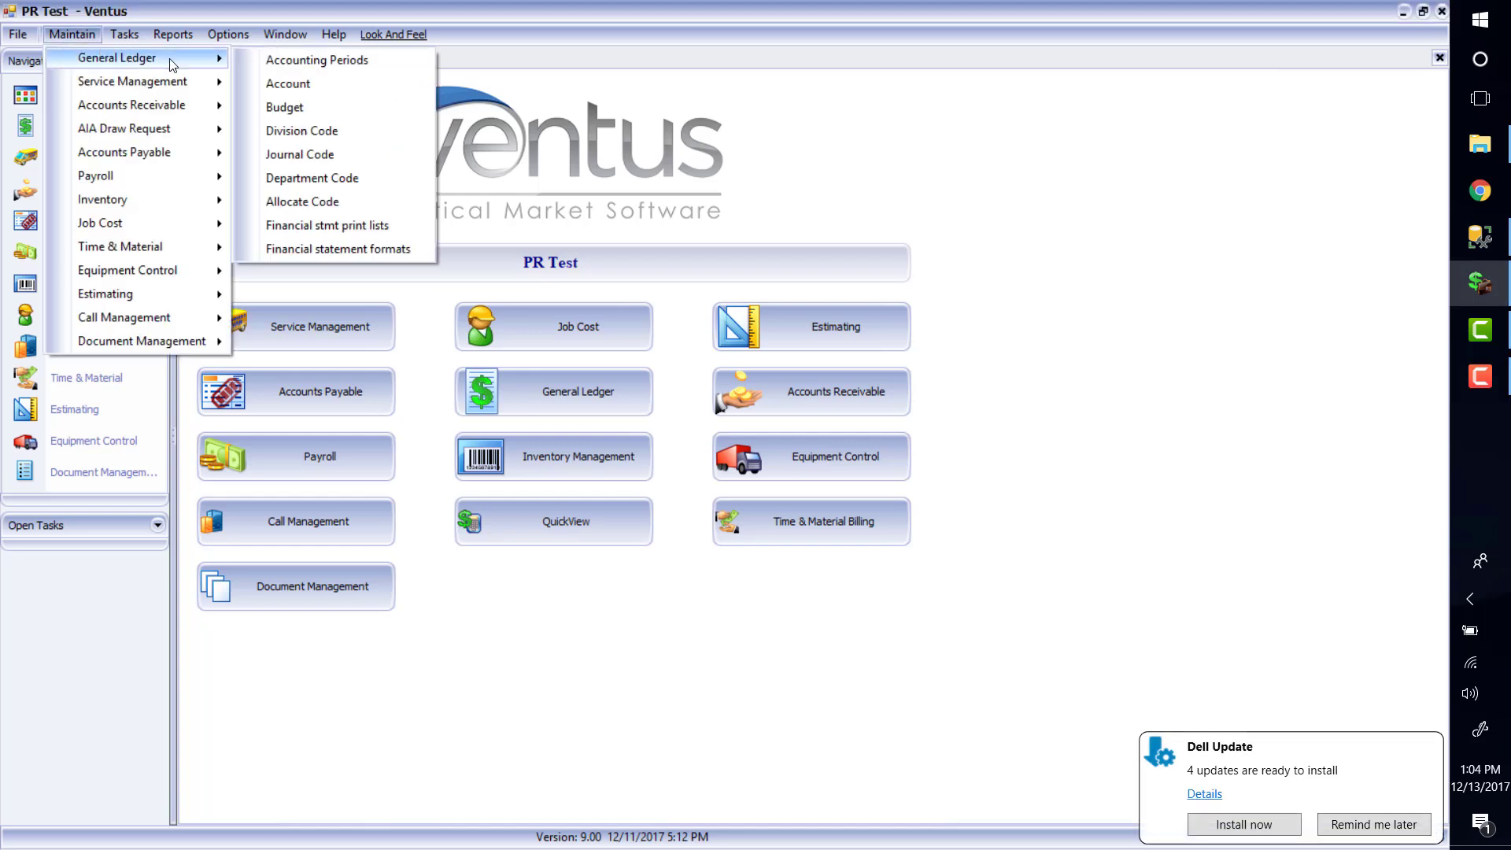
{"action": "left_click", "coordinate": [258, 47]}
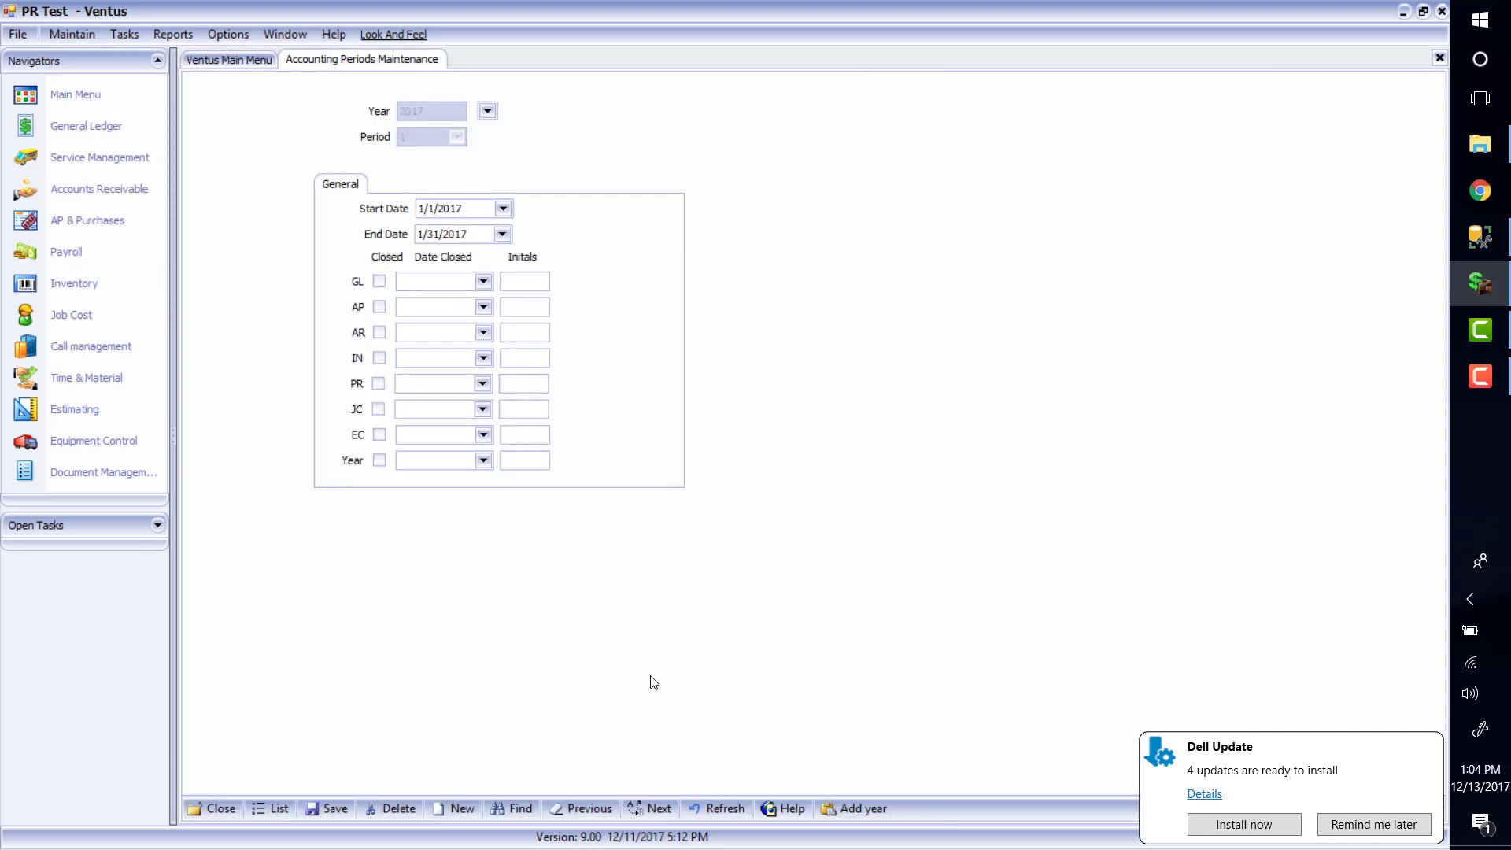
{"action": "left_click", "coordinate": [517, 809]}
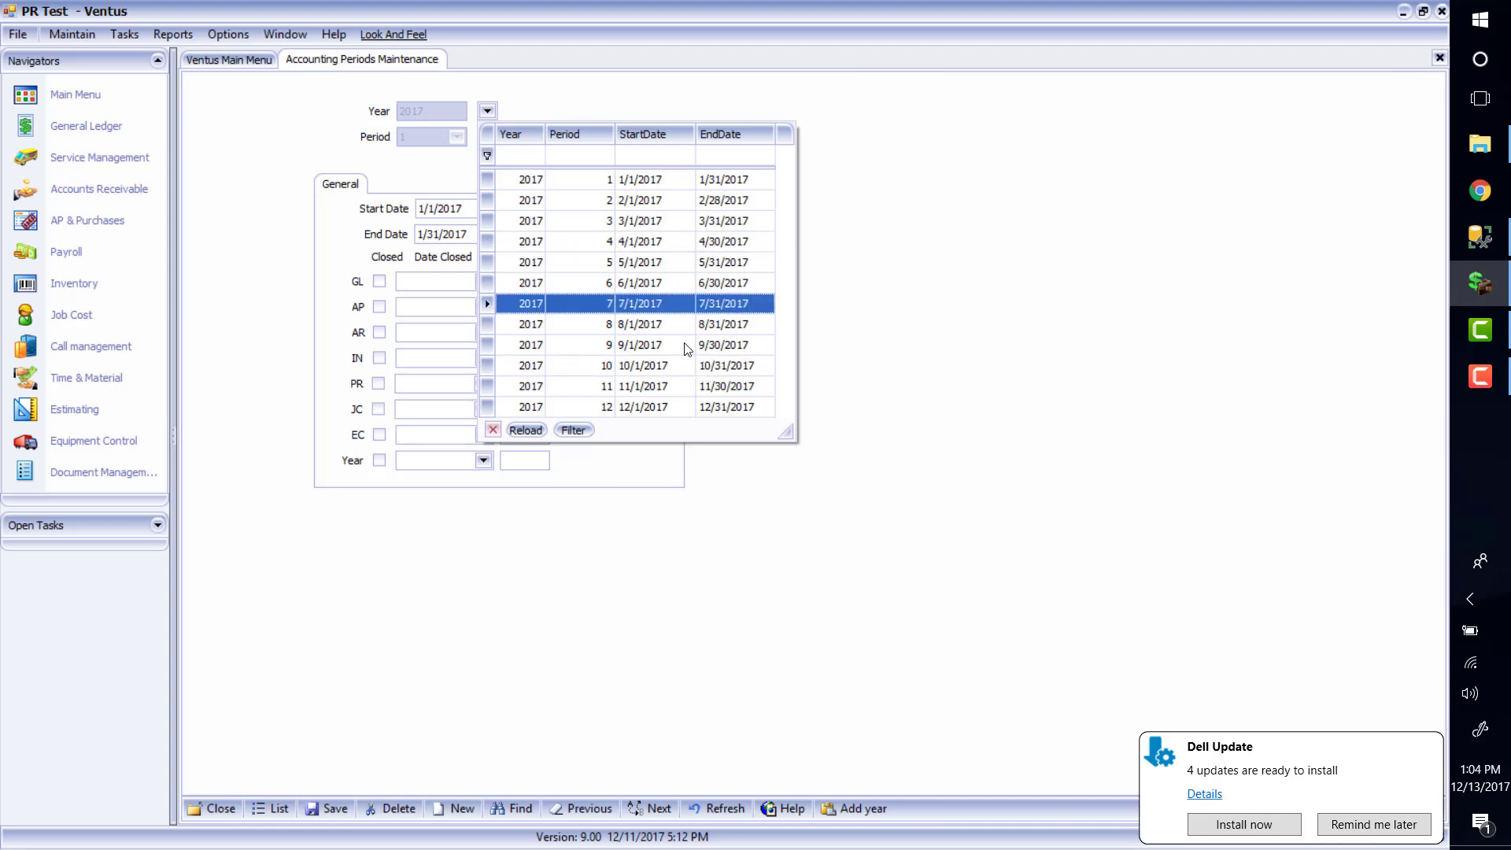
{"action": "left_click", "coordinate": [919, 254]}
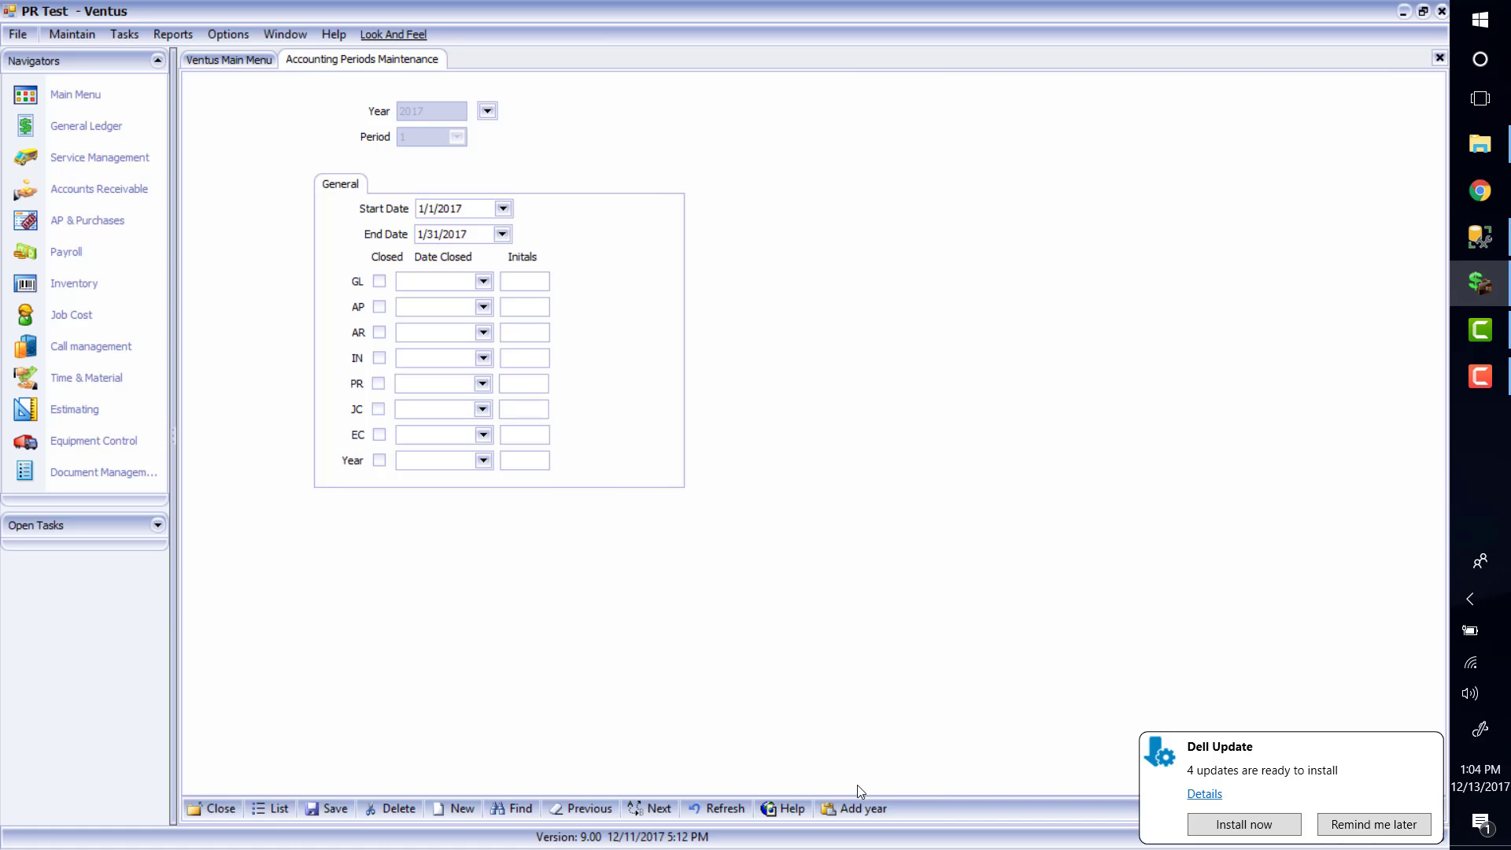
Add year 2018 starting in January and verify periods 1–12 now exist
{"action": "left_click", "coordinate": [876, 814]}
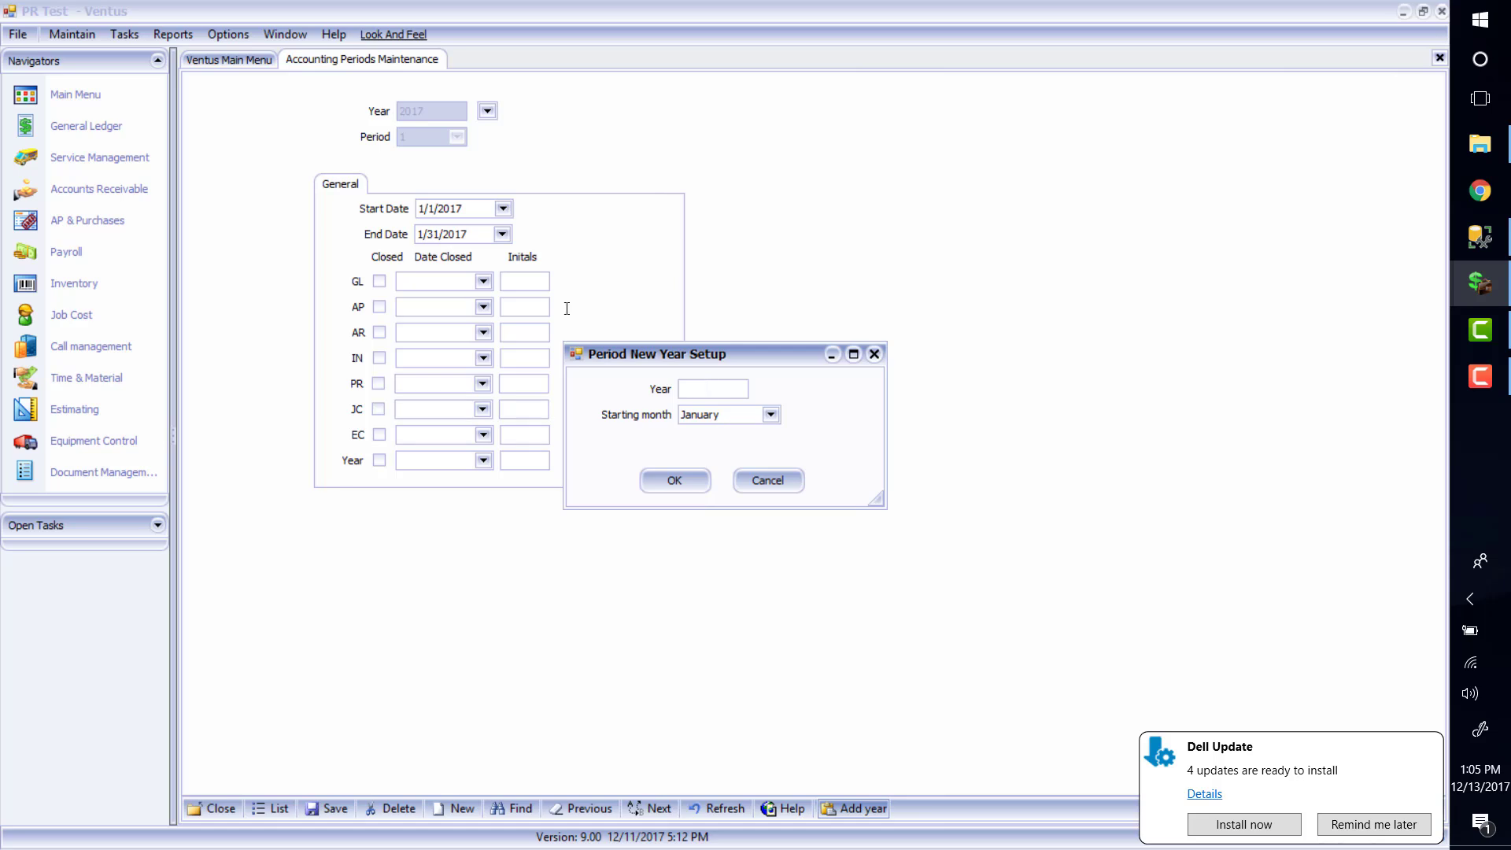
{"action": "type", "text": "208"}
{"action": "key", "text": "BackSpace"}
{"action": "type", "text": "18"}
{"action": "left_click", "coordinate": [677, 481]}
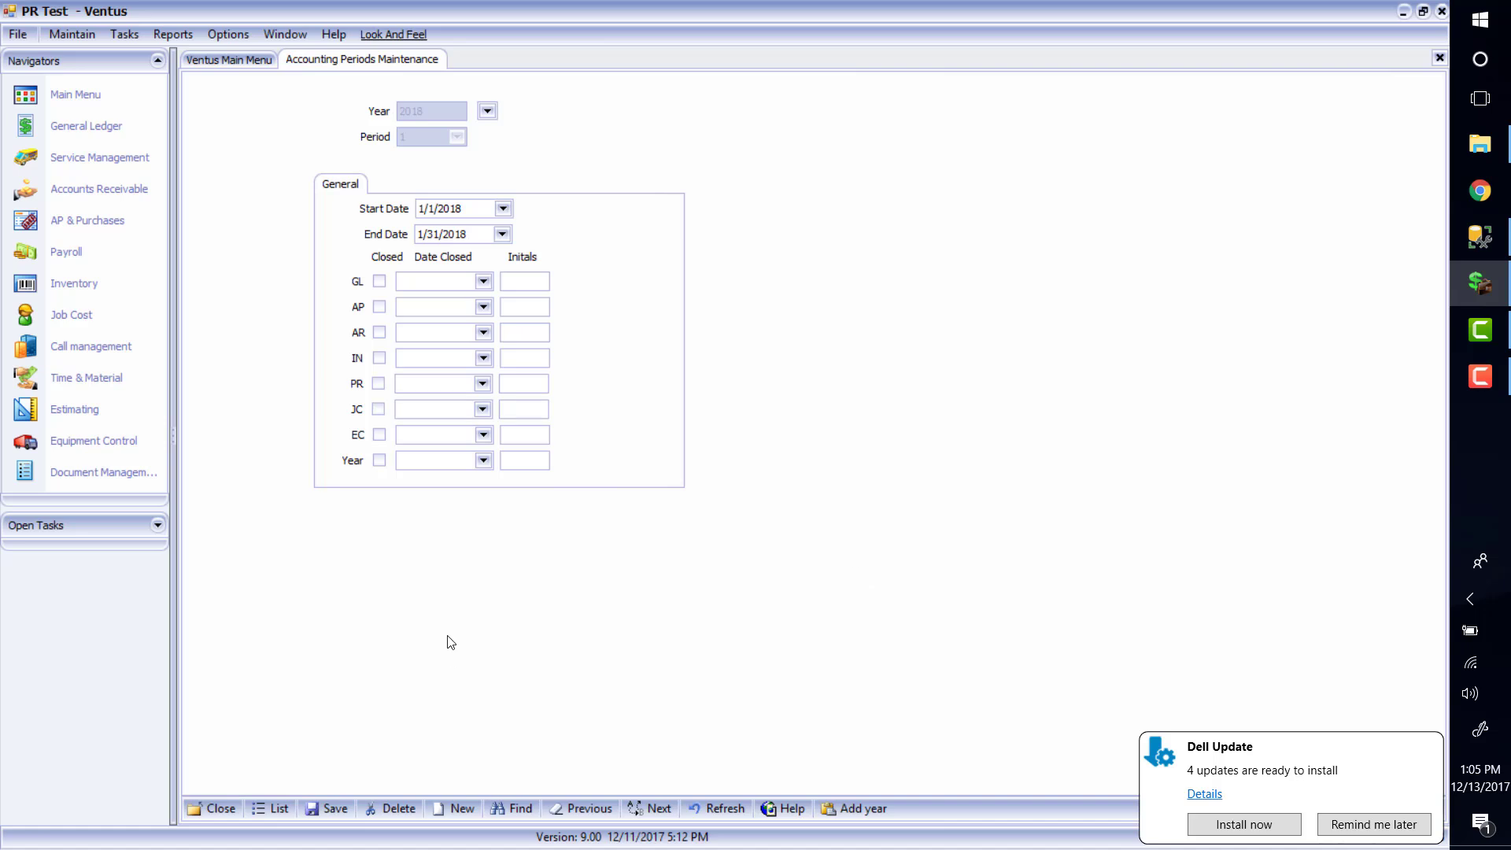
{"action": "left_click", "coordinate": [516, 808]}
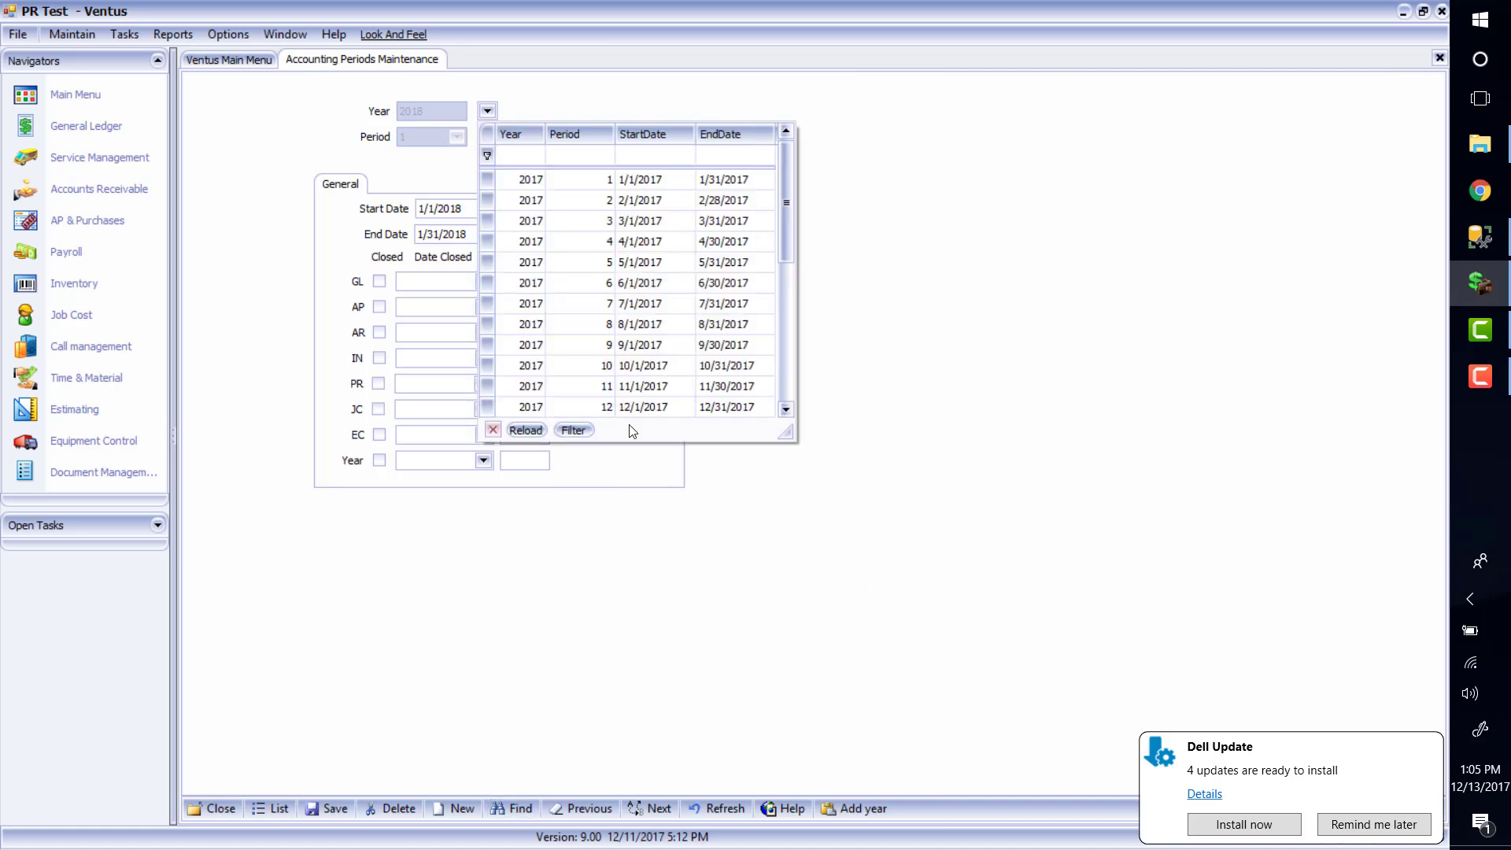
{"action": "scroll", "coordinate": [791, 323], "scroll_direction": "down", "scroll_amount": 4}
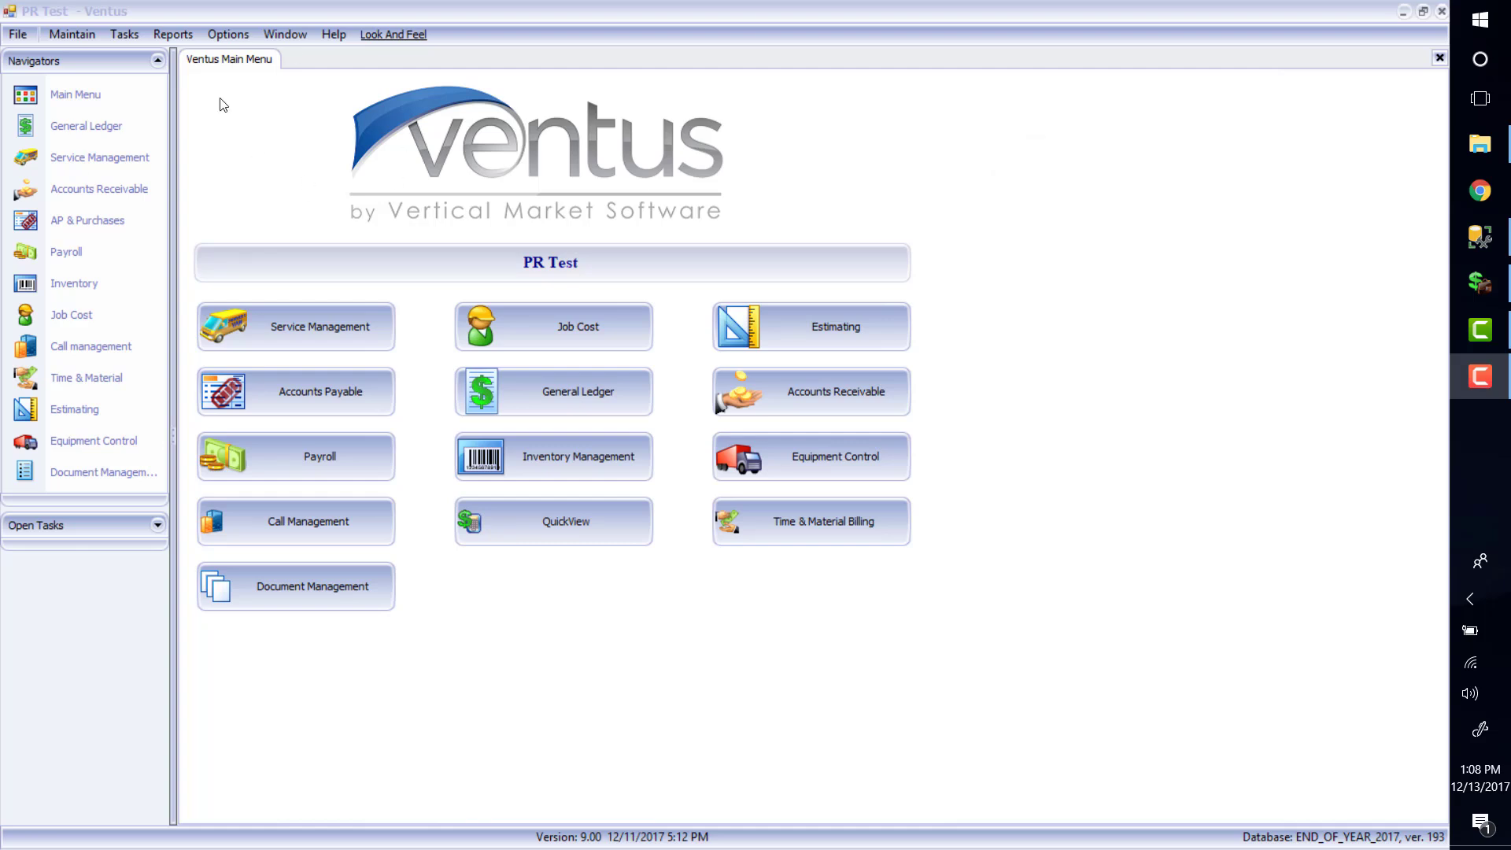
Start the payroll End of Month closing and cancel it, since December ends the year
{"action": "left_click", "coordinate": [125, 31]}
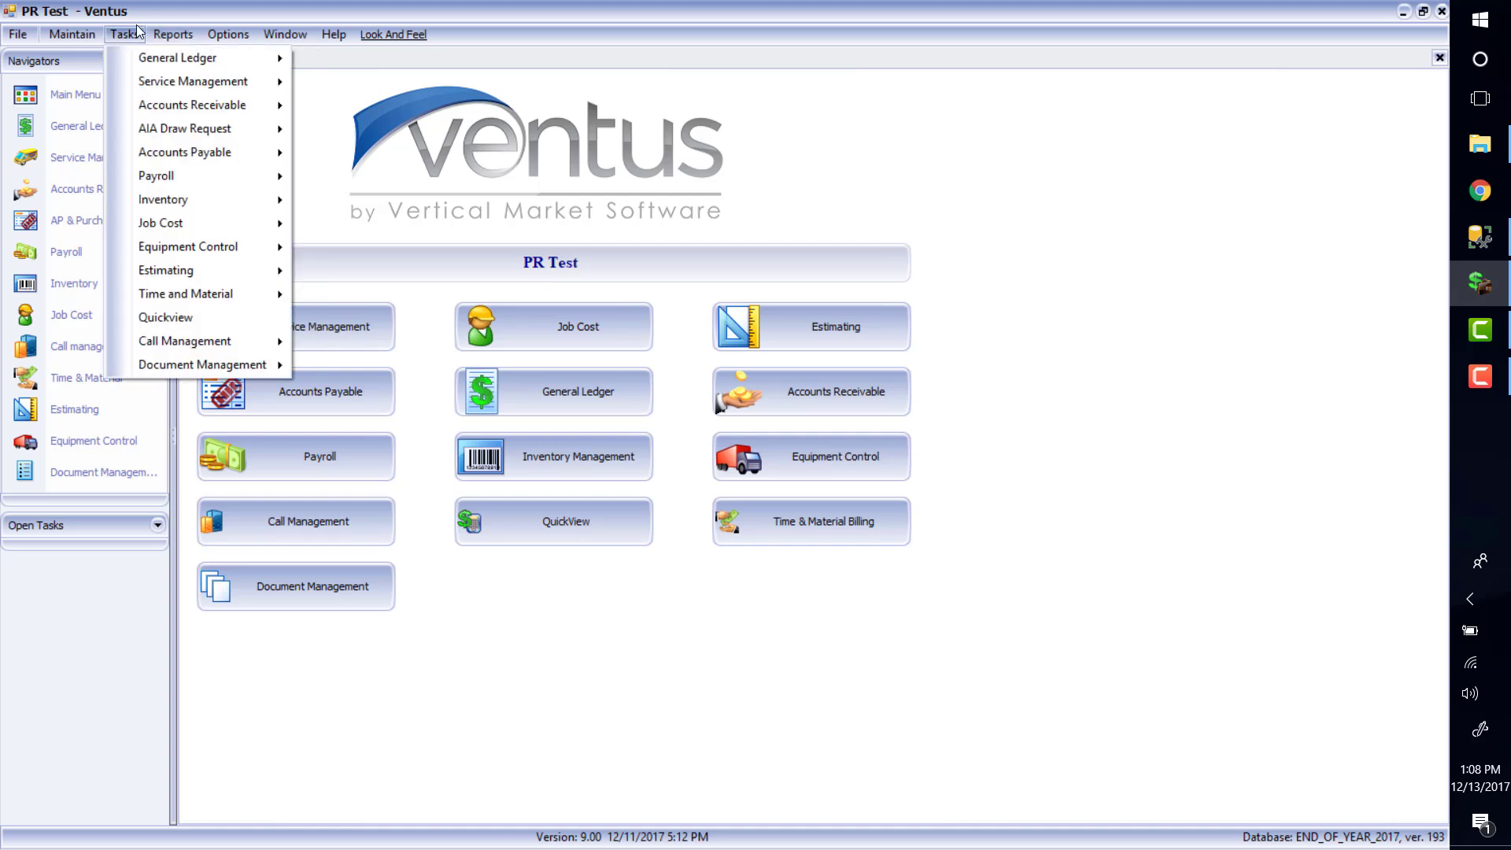
{"action": "mouse_move", "coordinate": [195, 180]}
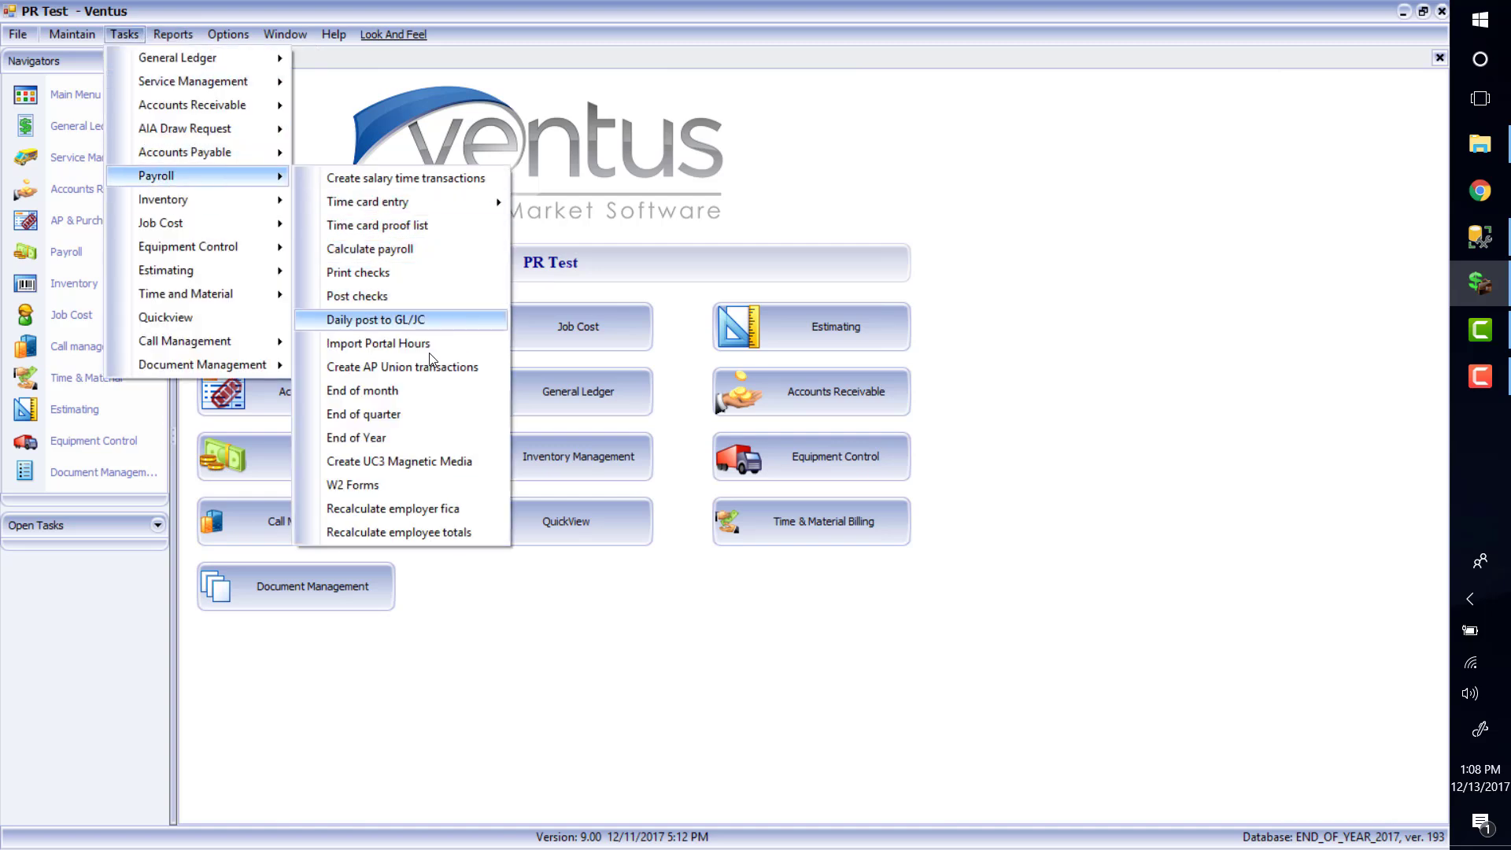
{"action": "left_click", "coordinate": [422, 399]}
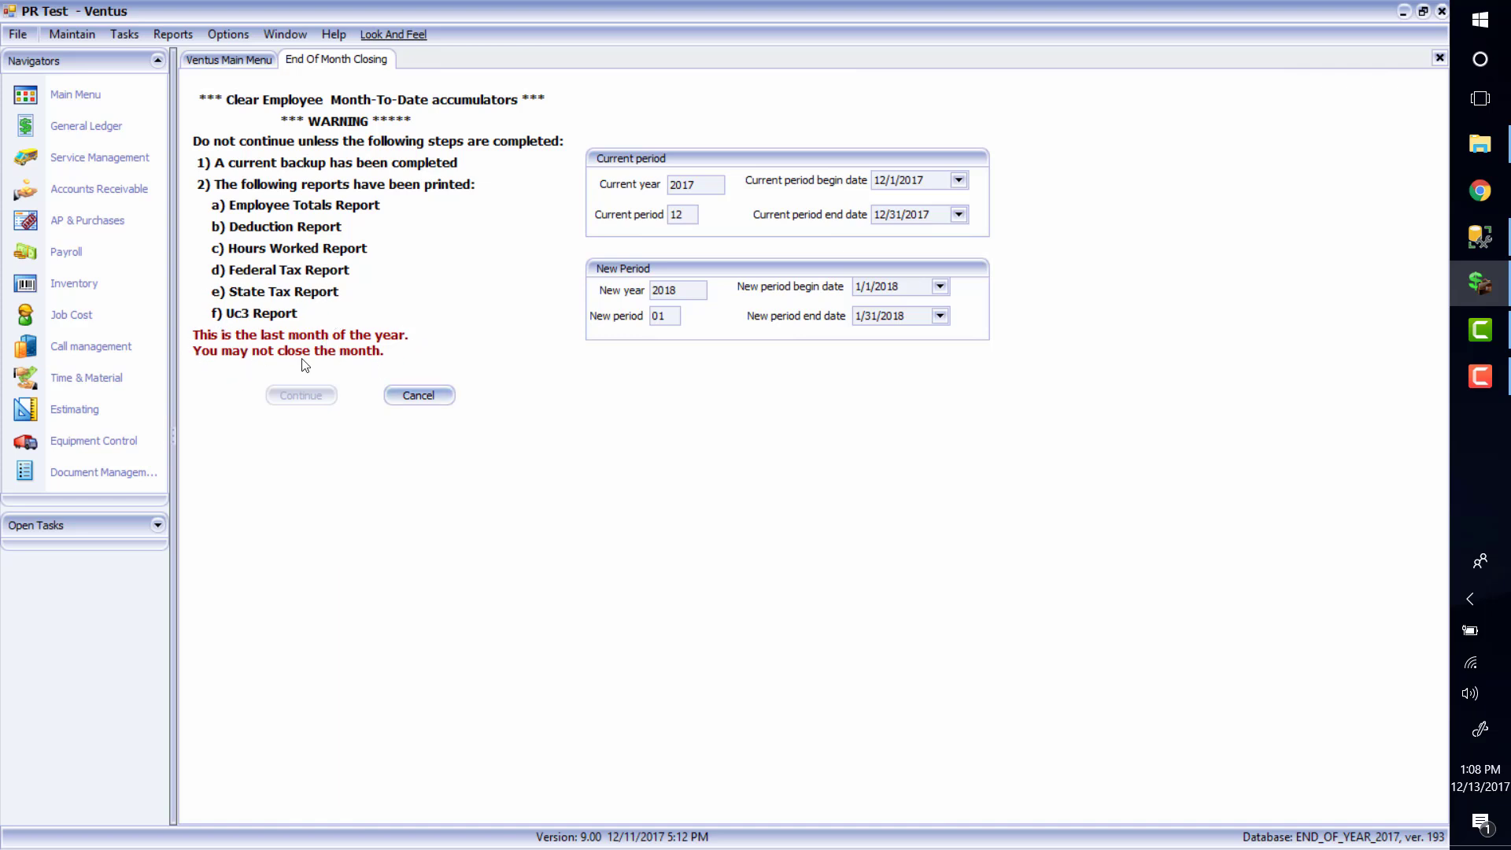
{"action": "left_click", "coordinate": [418, 395]}
Browse the Payroll tasks list and dismiss it without choosing anything
{"action": "left_click", "coordinate": [123, 34]}
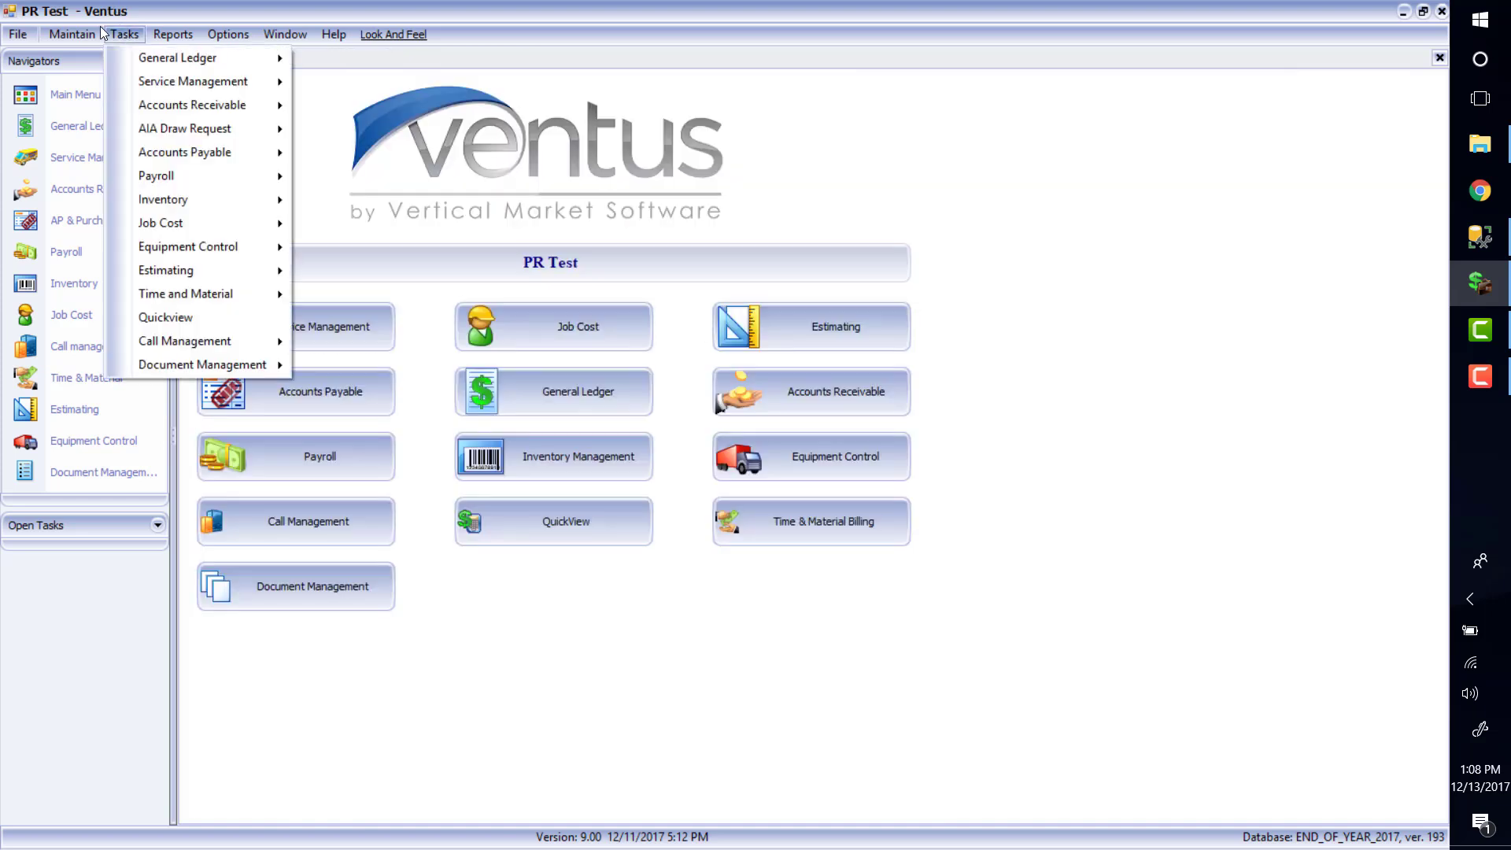
{"action": "mouse_move", "coordinate": [229, 170]}
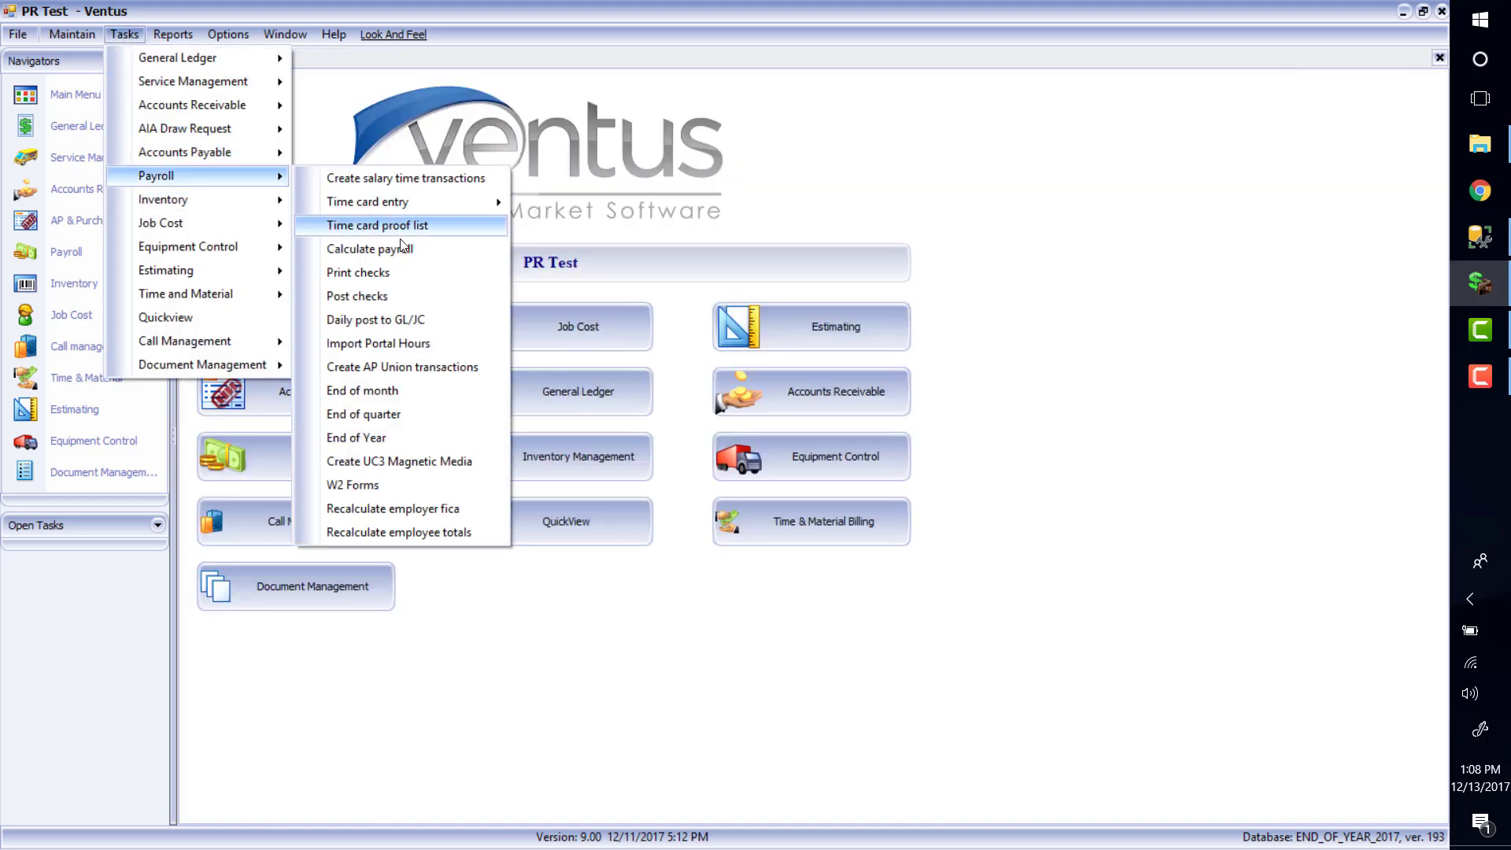
{"action": "left_click", "coordinate": [445, 419]}
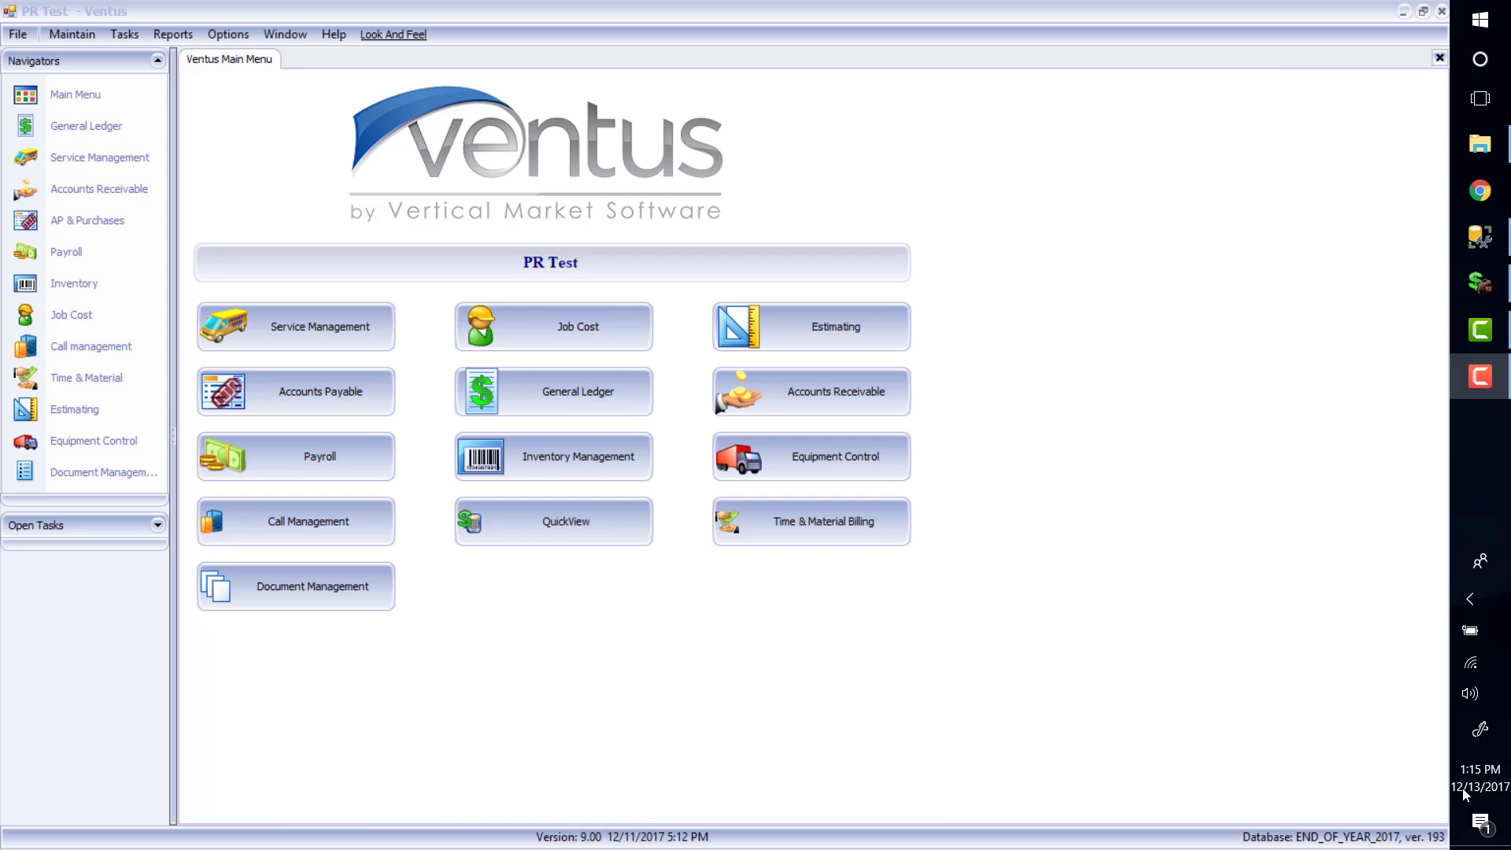
Run the payroll End of Year clearing so payroll rolls into January 2018
{"action": "left_click", "coordinate": [123, 35]}
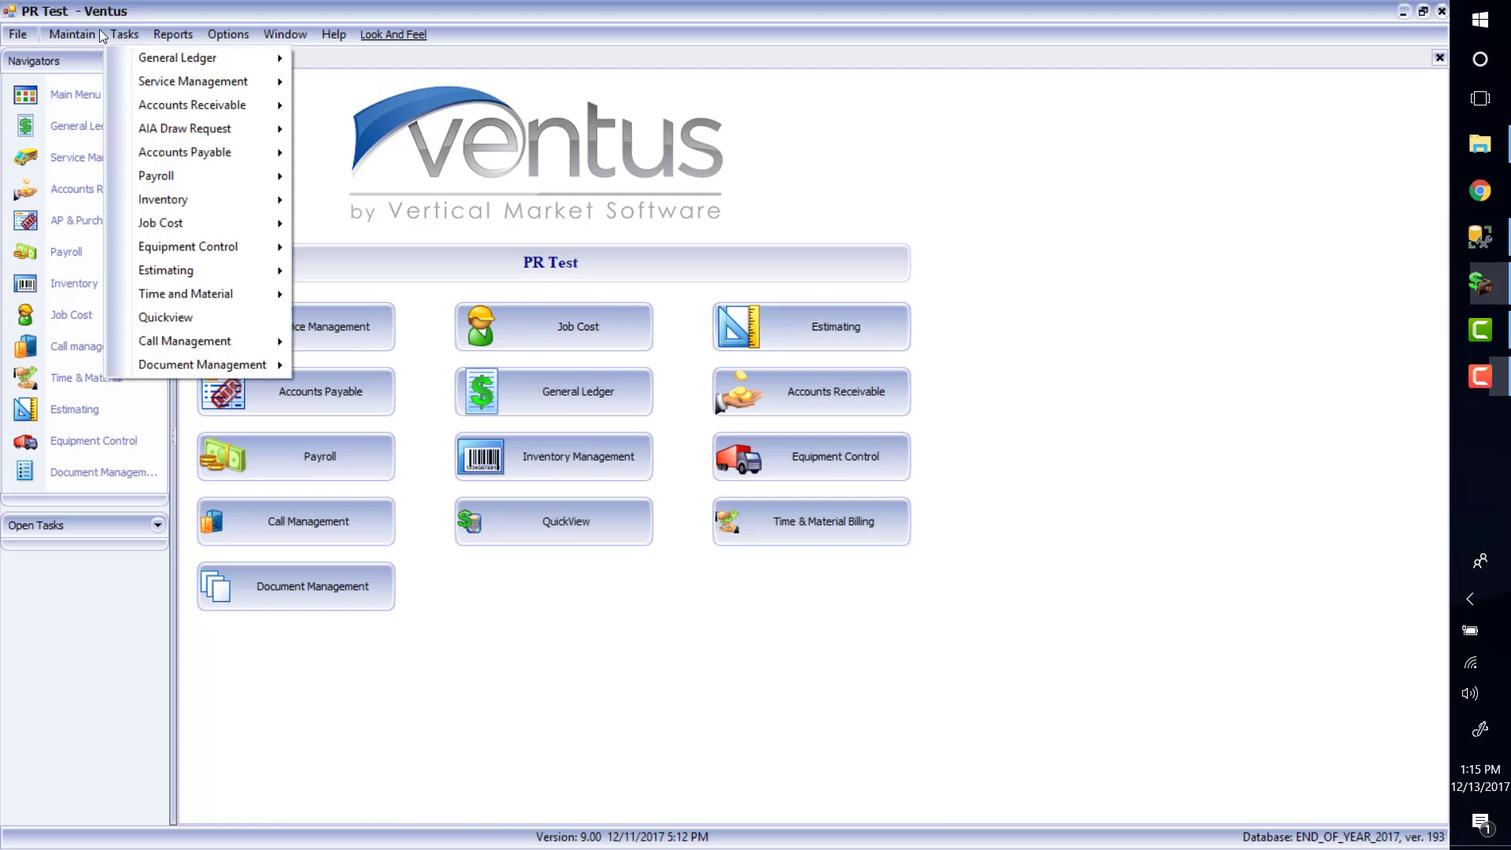
{"action": "mouse_move", "coordinate": [209, 178]}
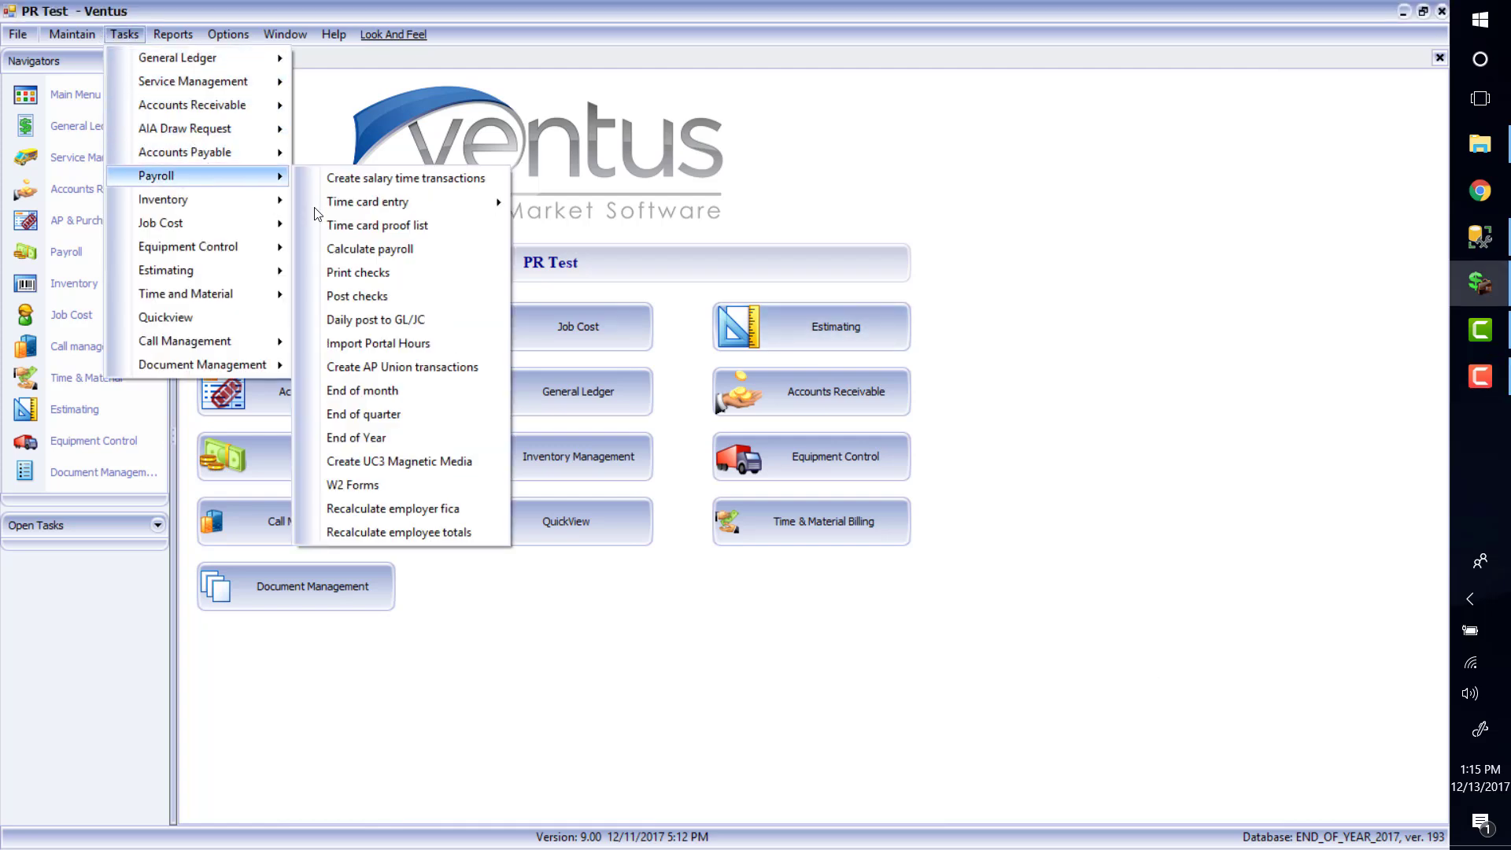
{"action": "left_click", "coordinate": [419, 444]}
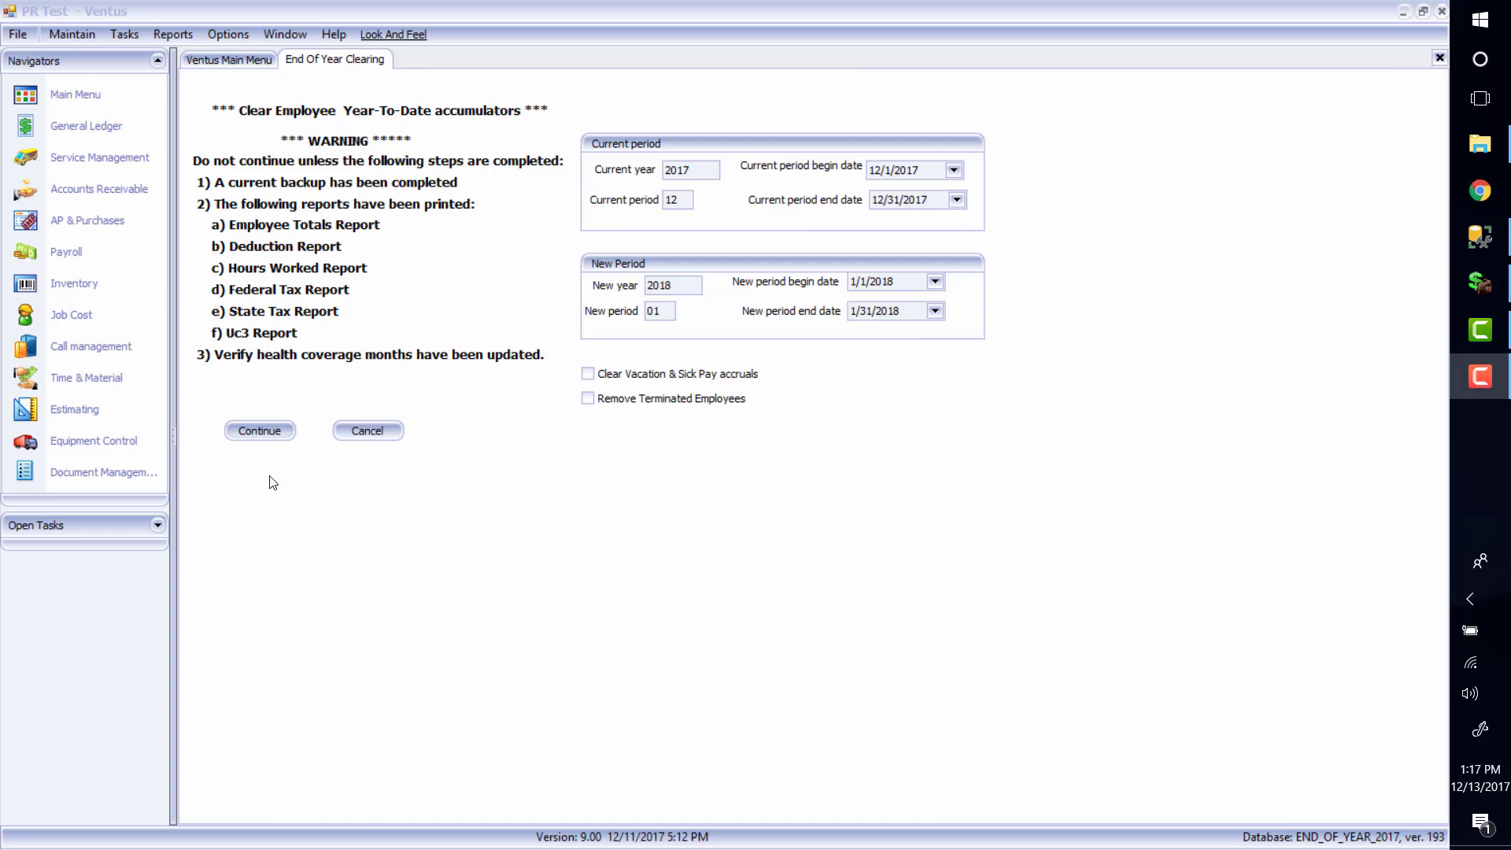
{"action": "left_click", "coordinate": [267, 431]}
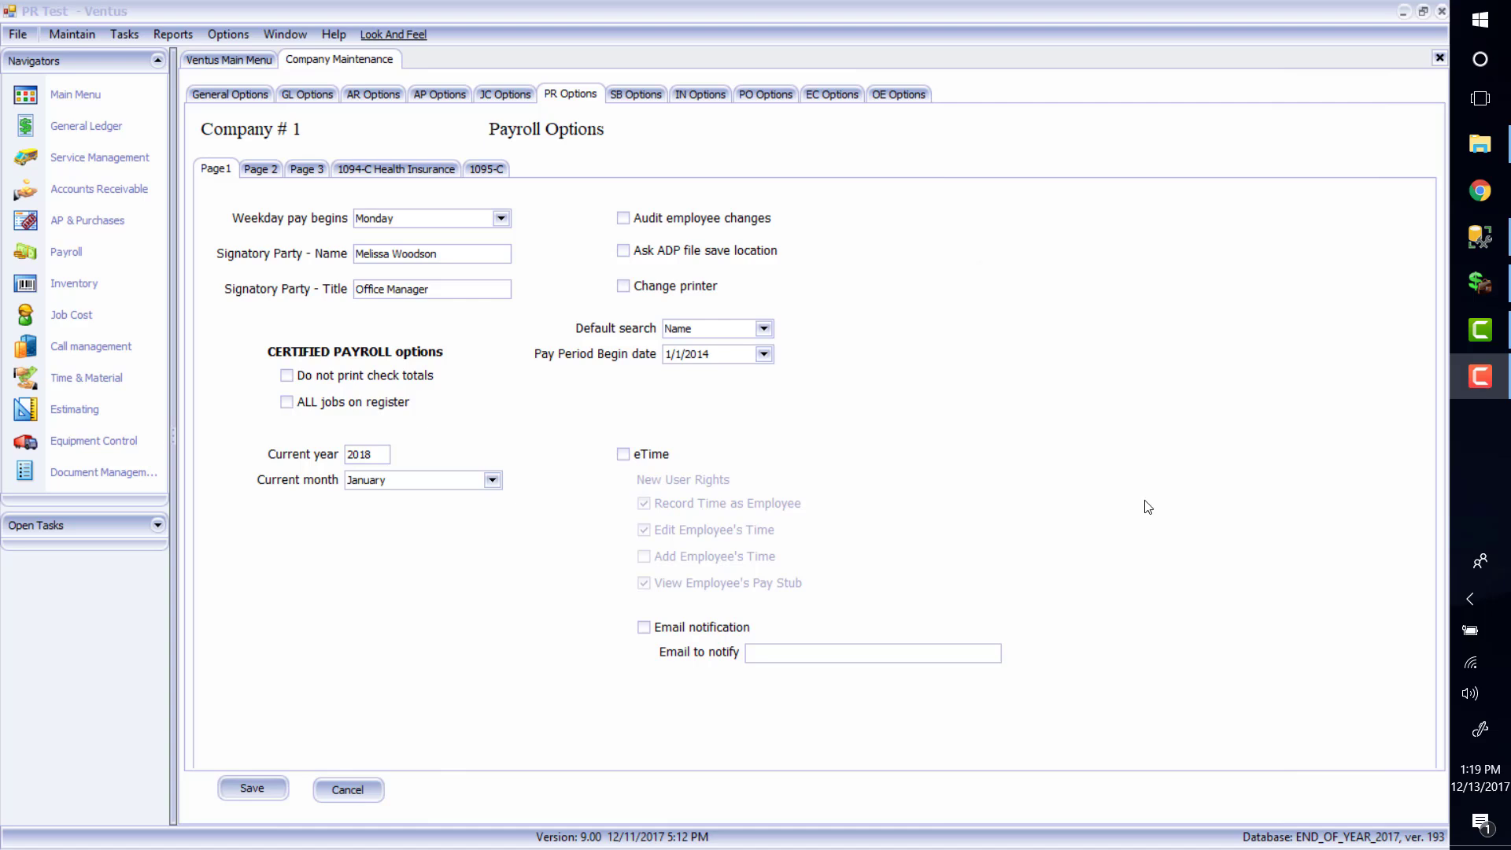
Open Company Maintenance to check payroll shows current year 2018, month January
{"action": "left_click", "coordinate": [227, 34]}
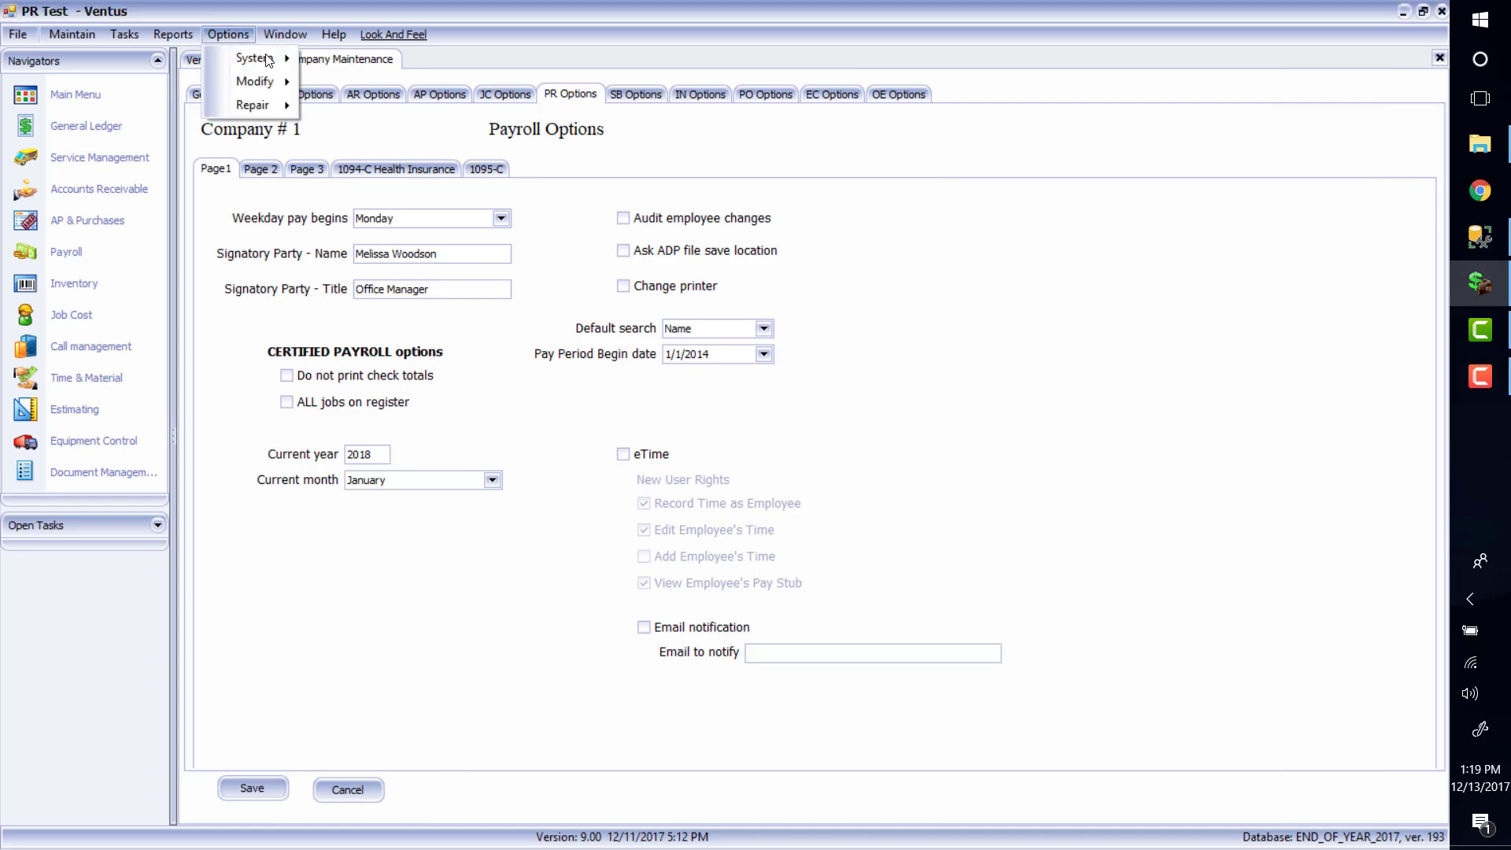
{"action": "mouse_move", "coordinate": [254, 58]}
{"action": "left_click", "coordinate": [407, 63]}
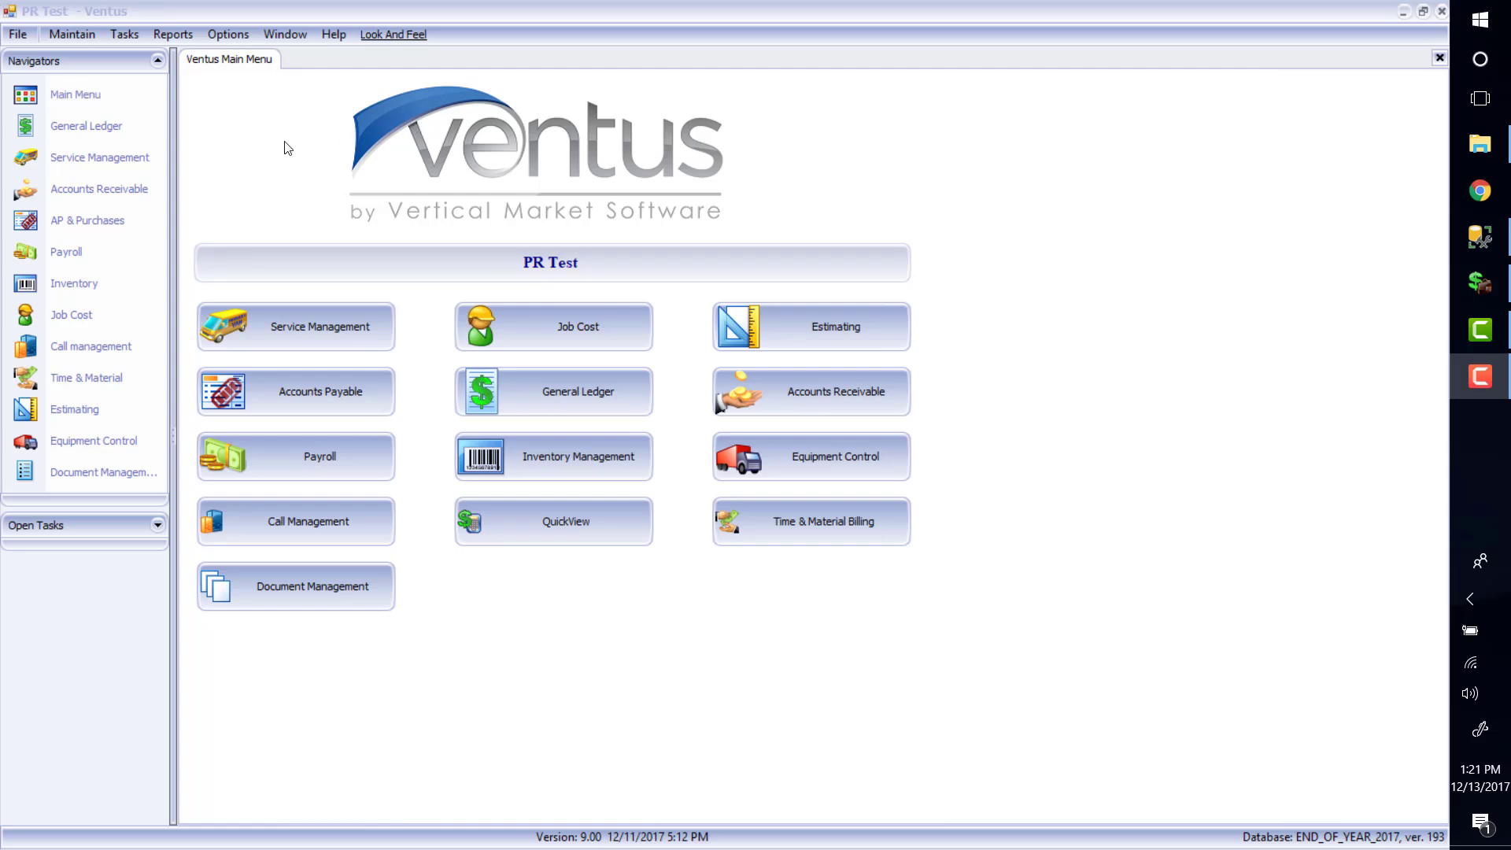
Reopen Company Maintenance on Payroll Options, showing the pay period begin date 1/1/2018
{"action": "left_click", "coordinate": [84, 35]}
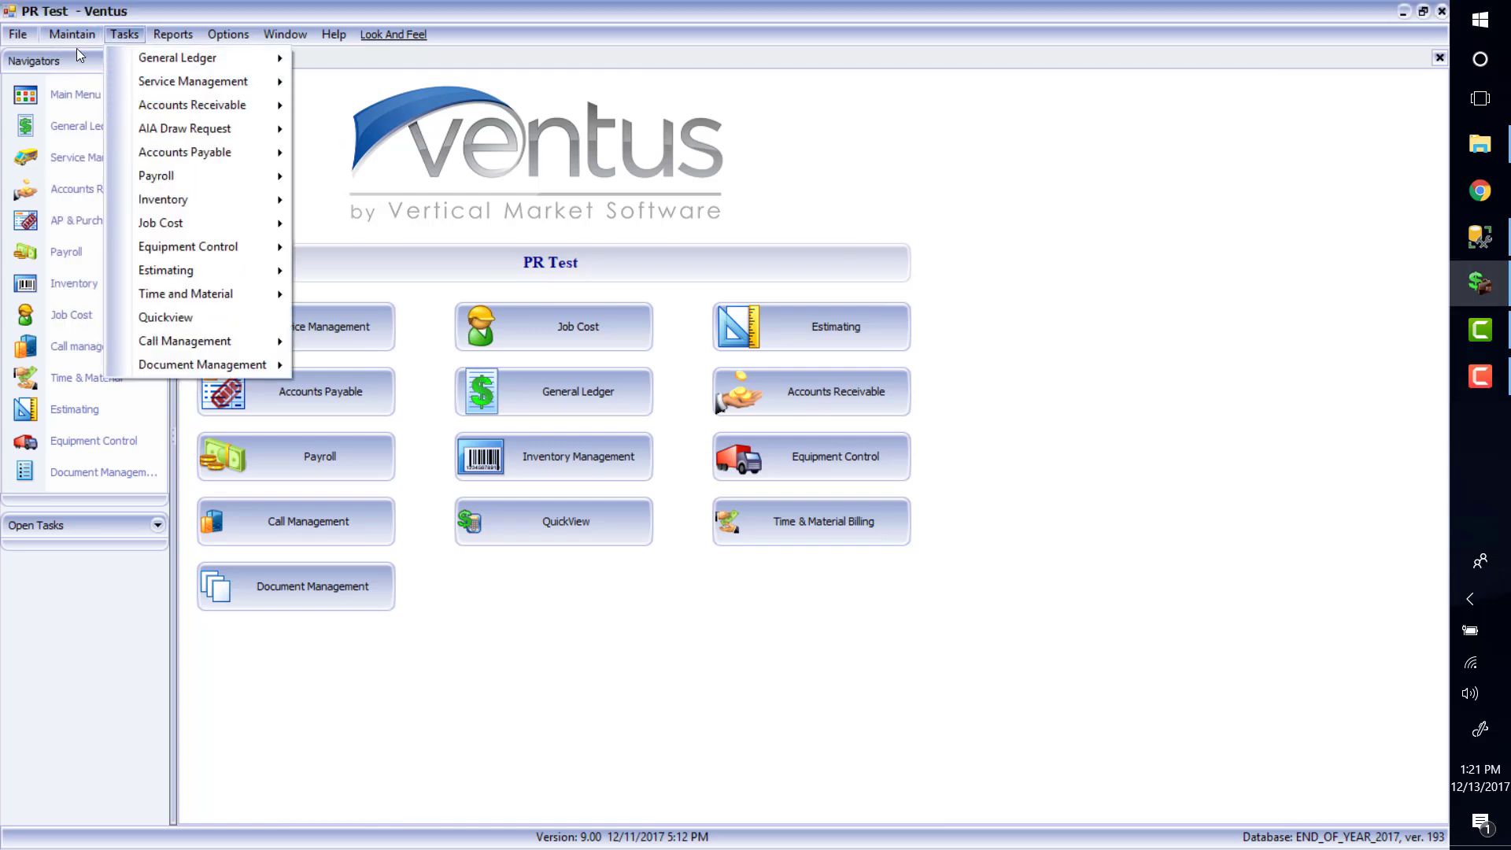
{"action": "mouse_move", "coordinate": [188, 188]}
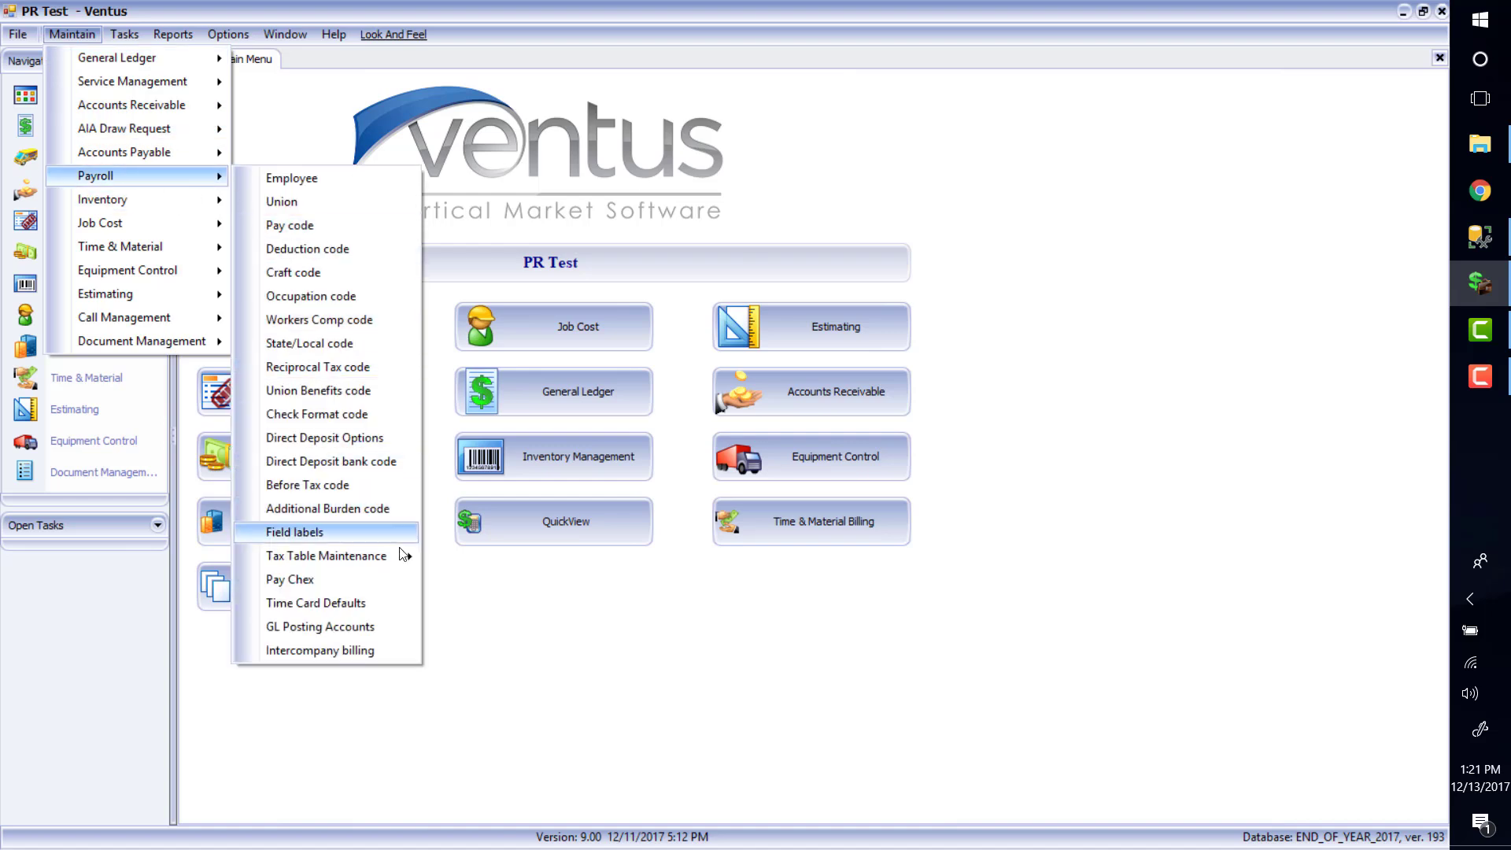
{"action": "mouse_move", "coordinate": [397, 567]}
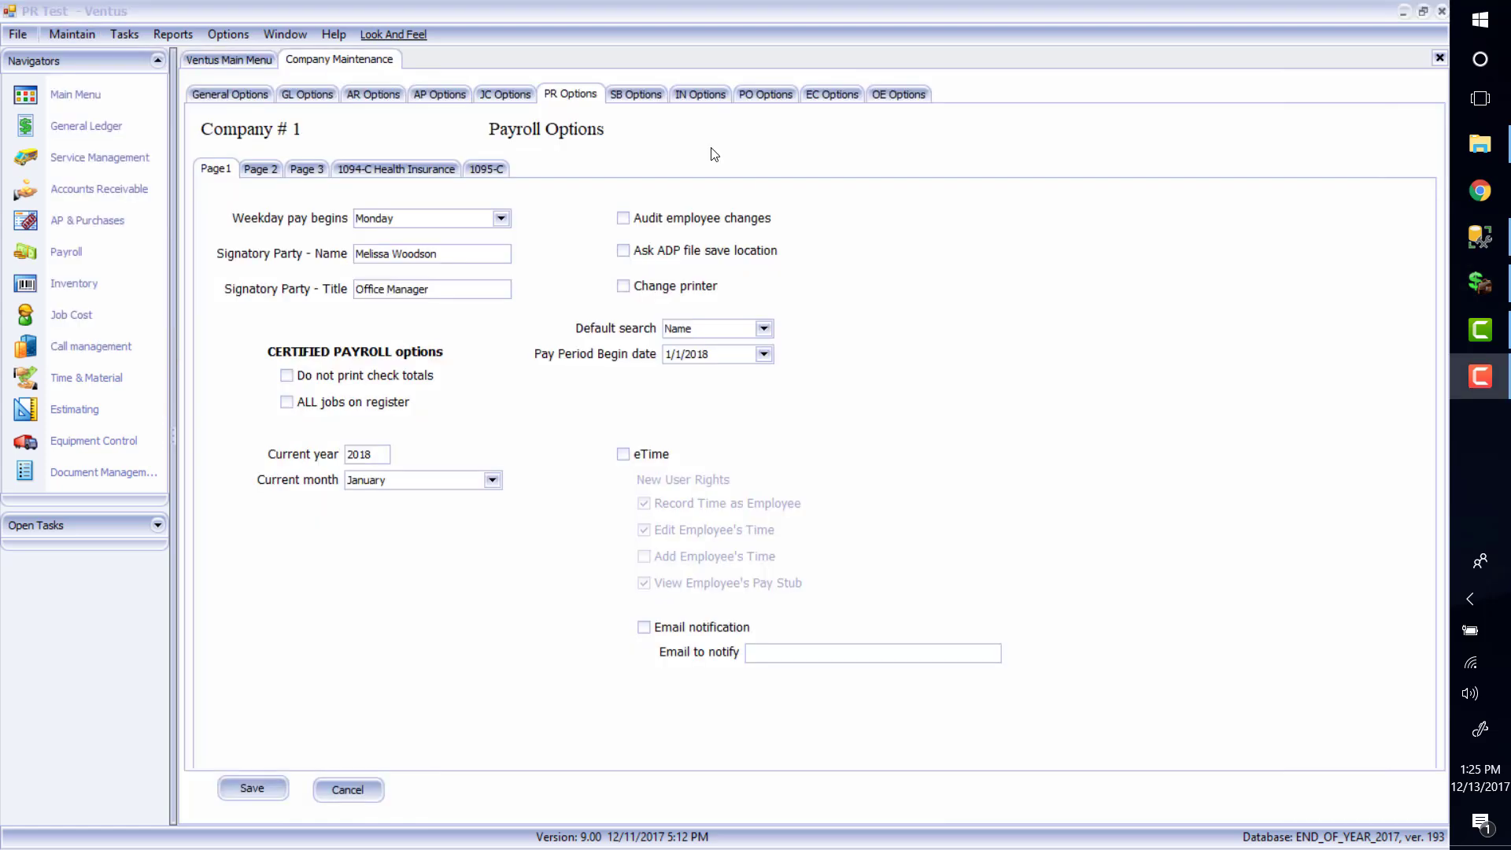
Check the system settings list twice and close it without choosing anything
{"action": "left_click", "coordinate": [244, 36]}
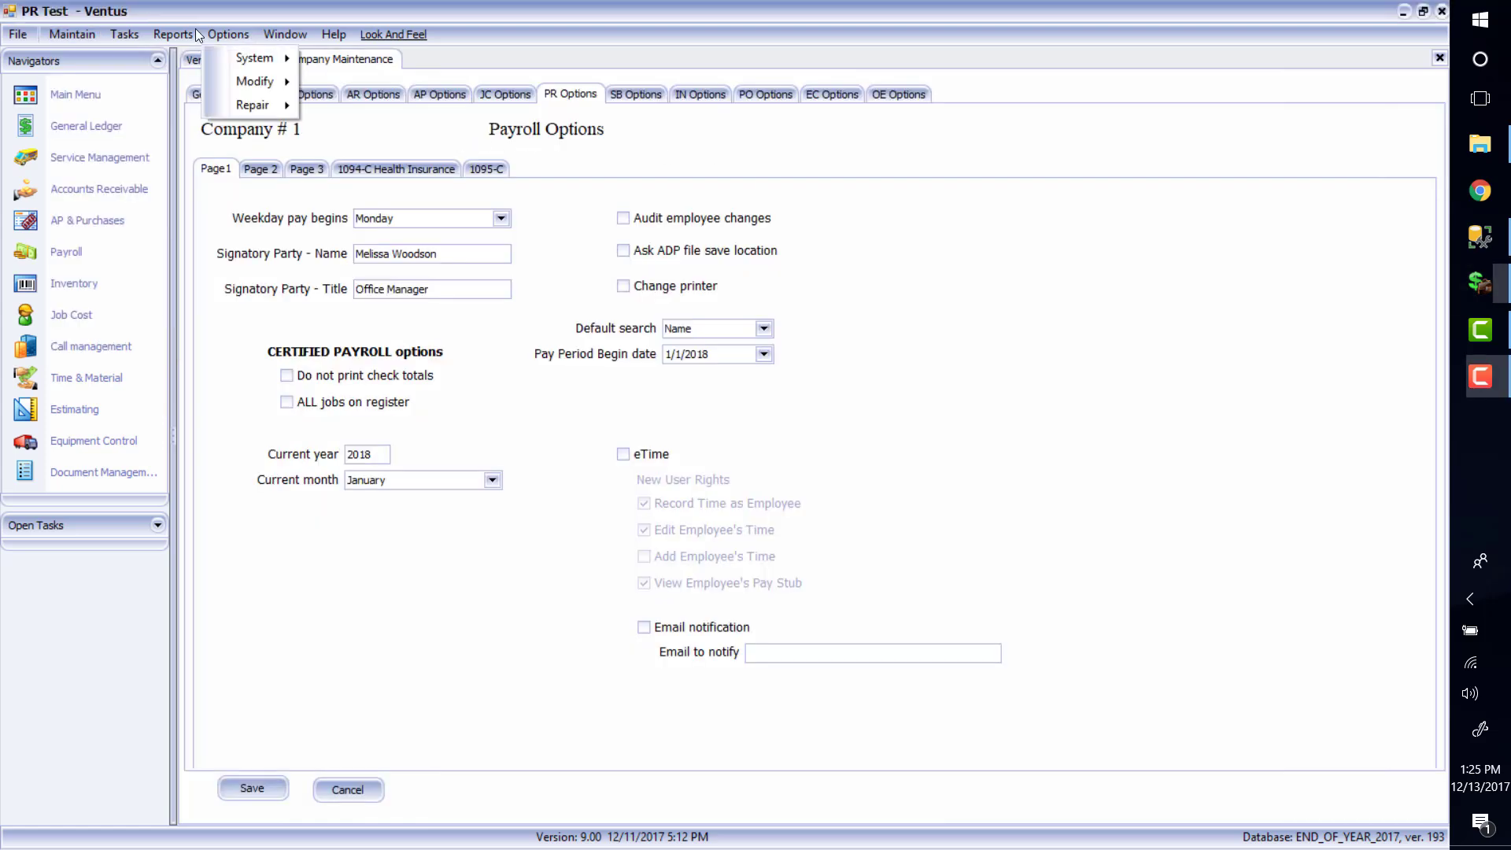
{"action": "mouse_move", "coordinate": [266, 63]}
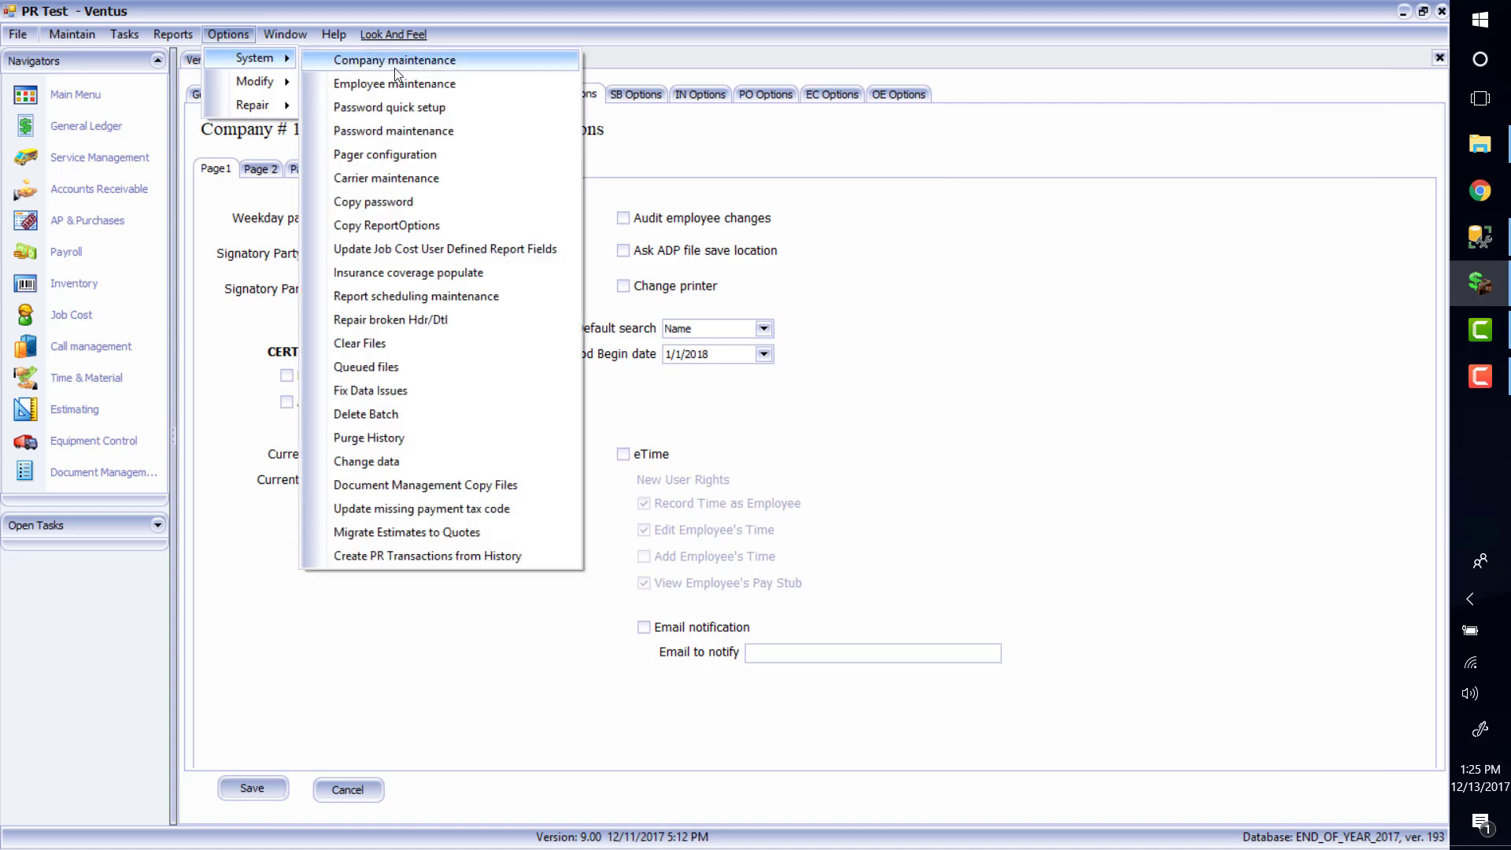
{"action": "left_click", "coordinate": [775, 136]}
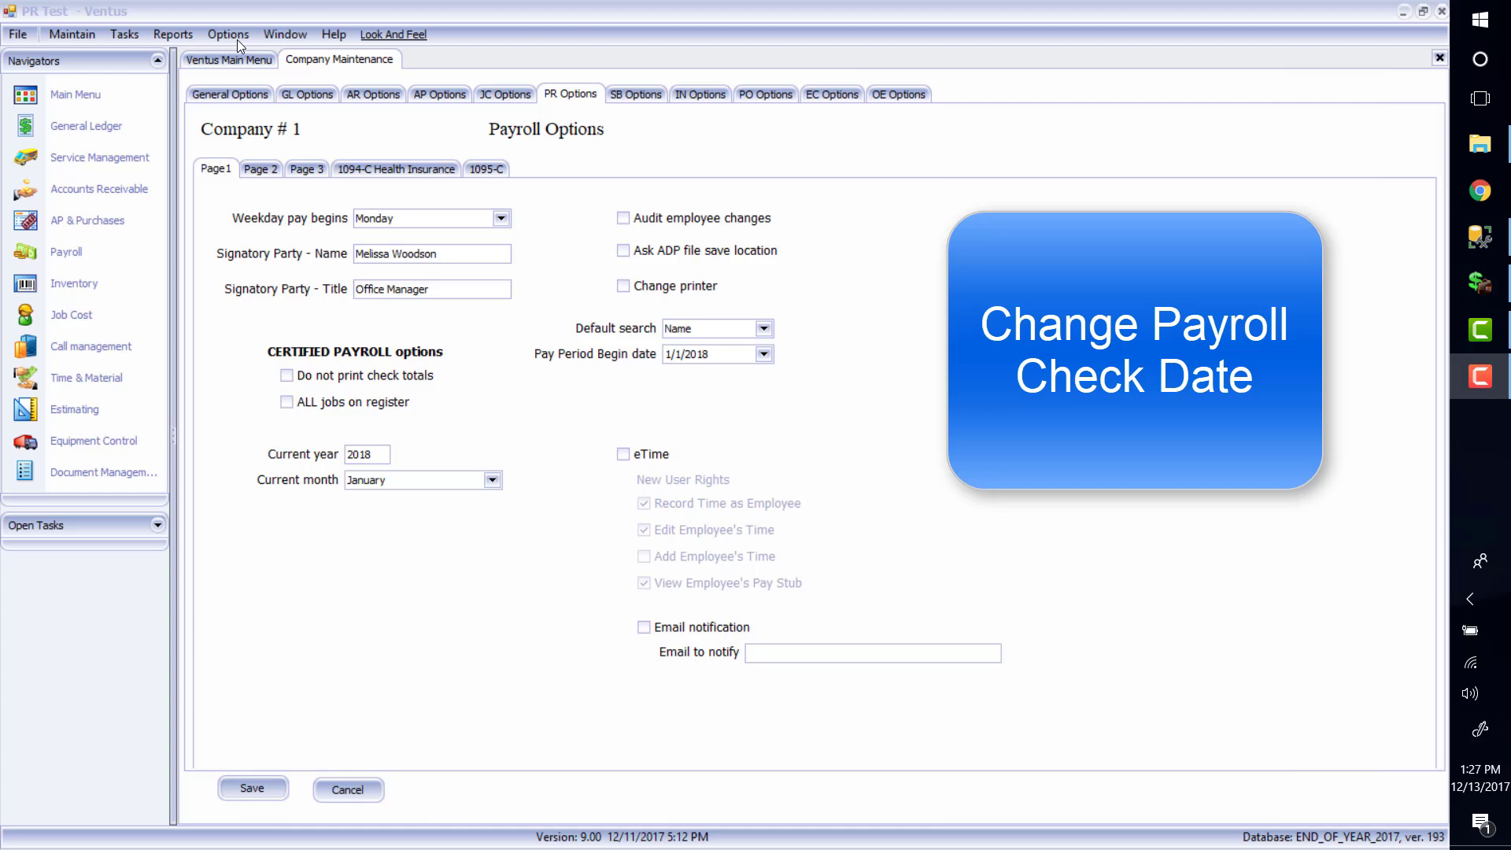
{"action": "left_click", "coordinate": [230, 35]}
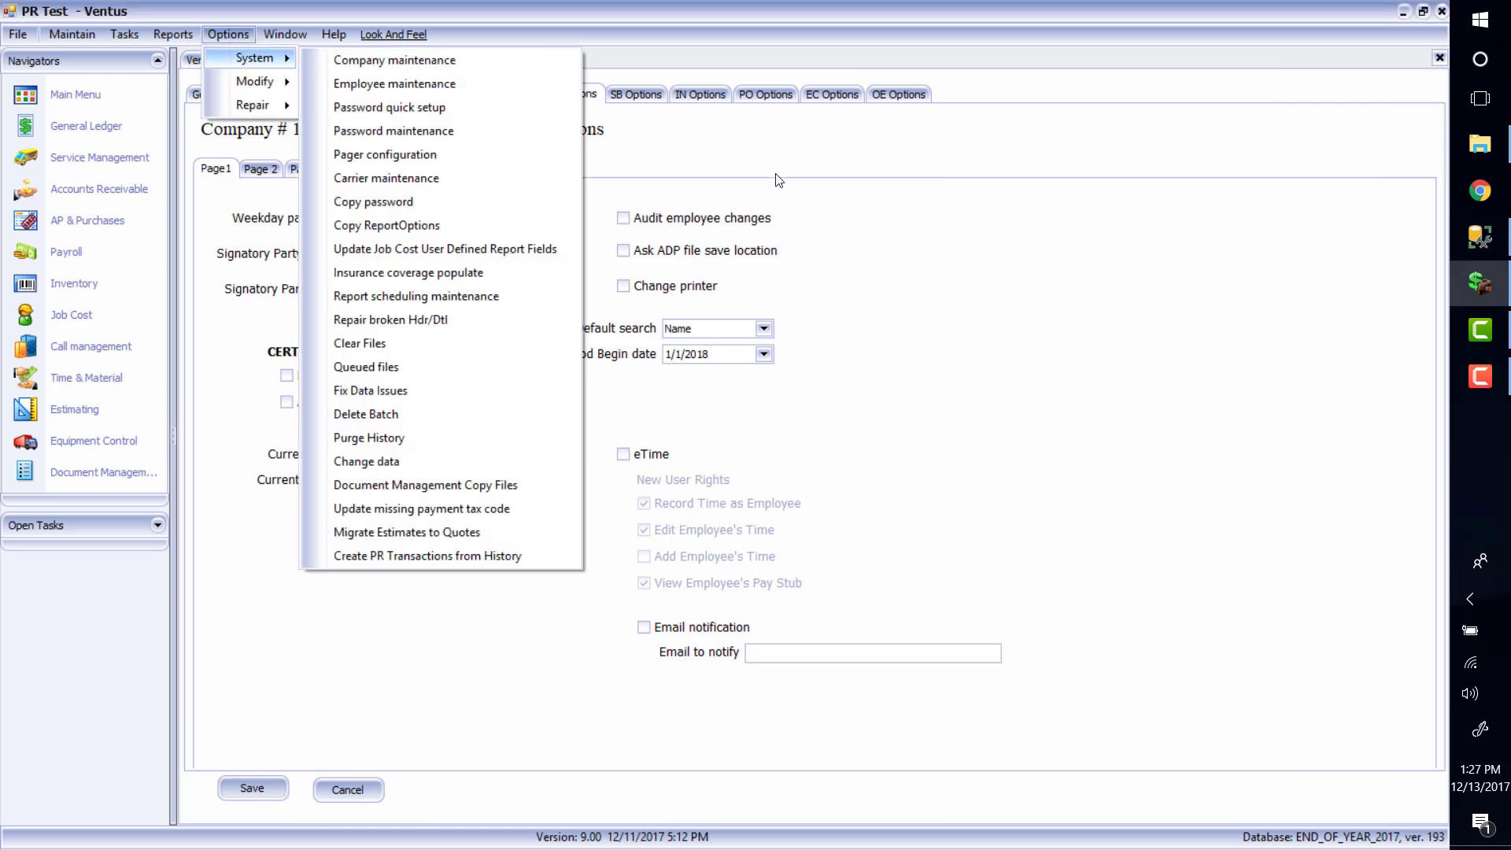
{"action": "left_click", "coordinate": [791, 192]}
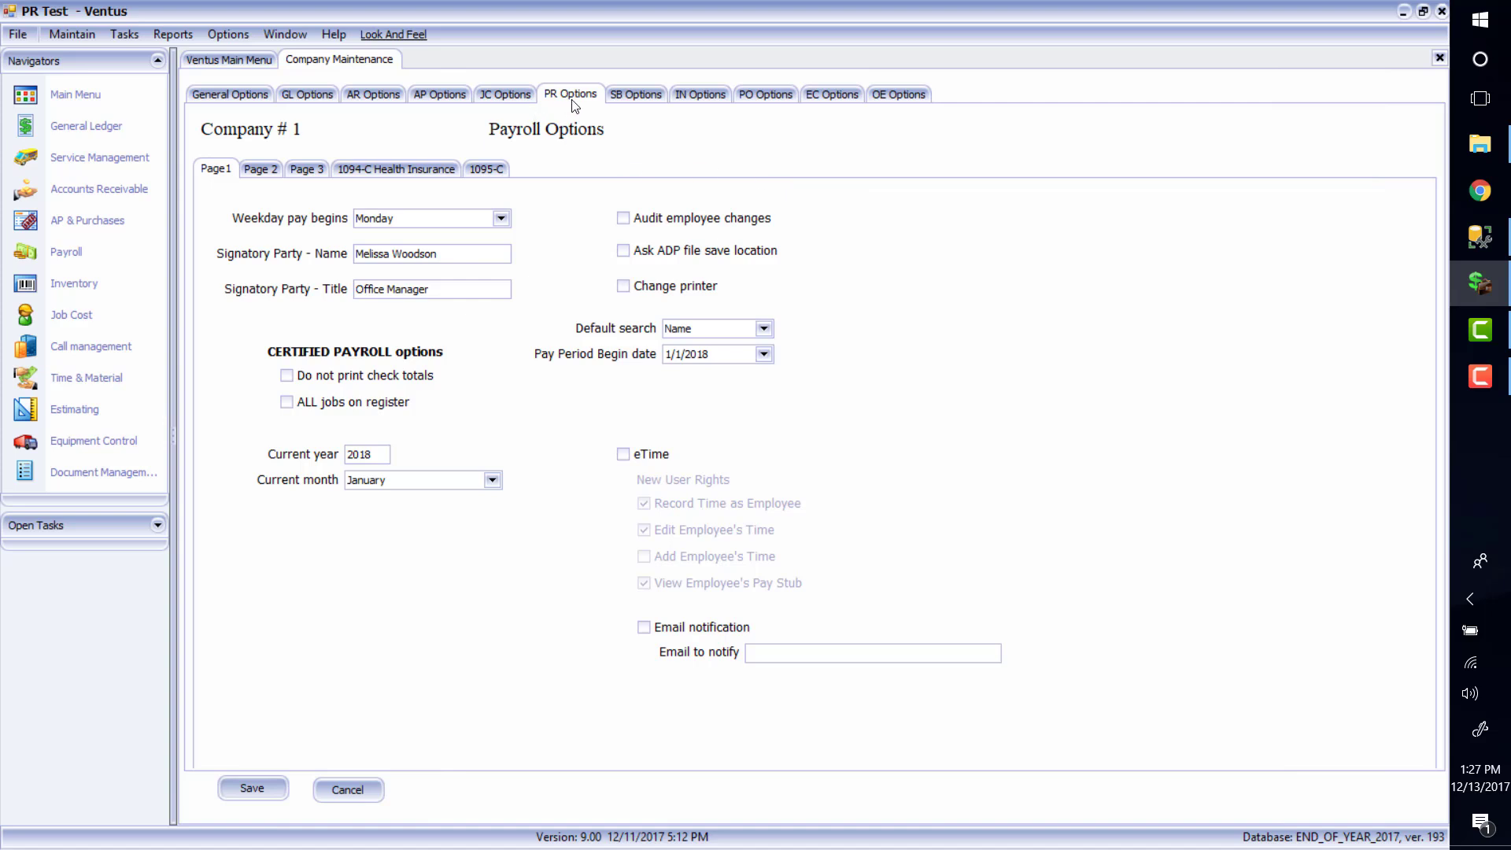
On Payroll Options page 3, set the date of first paycheck to 1/1/2018 and save
{"action": "left_click", "coordinate": [313, 170]}
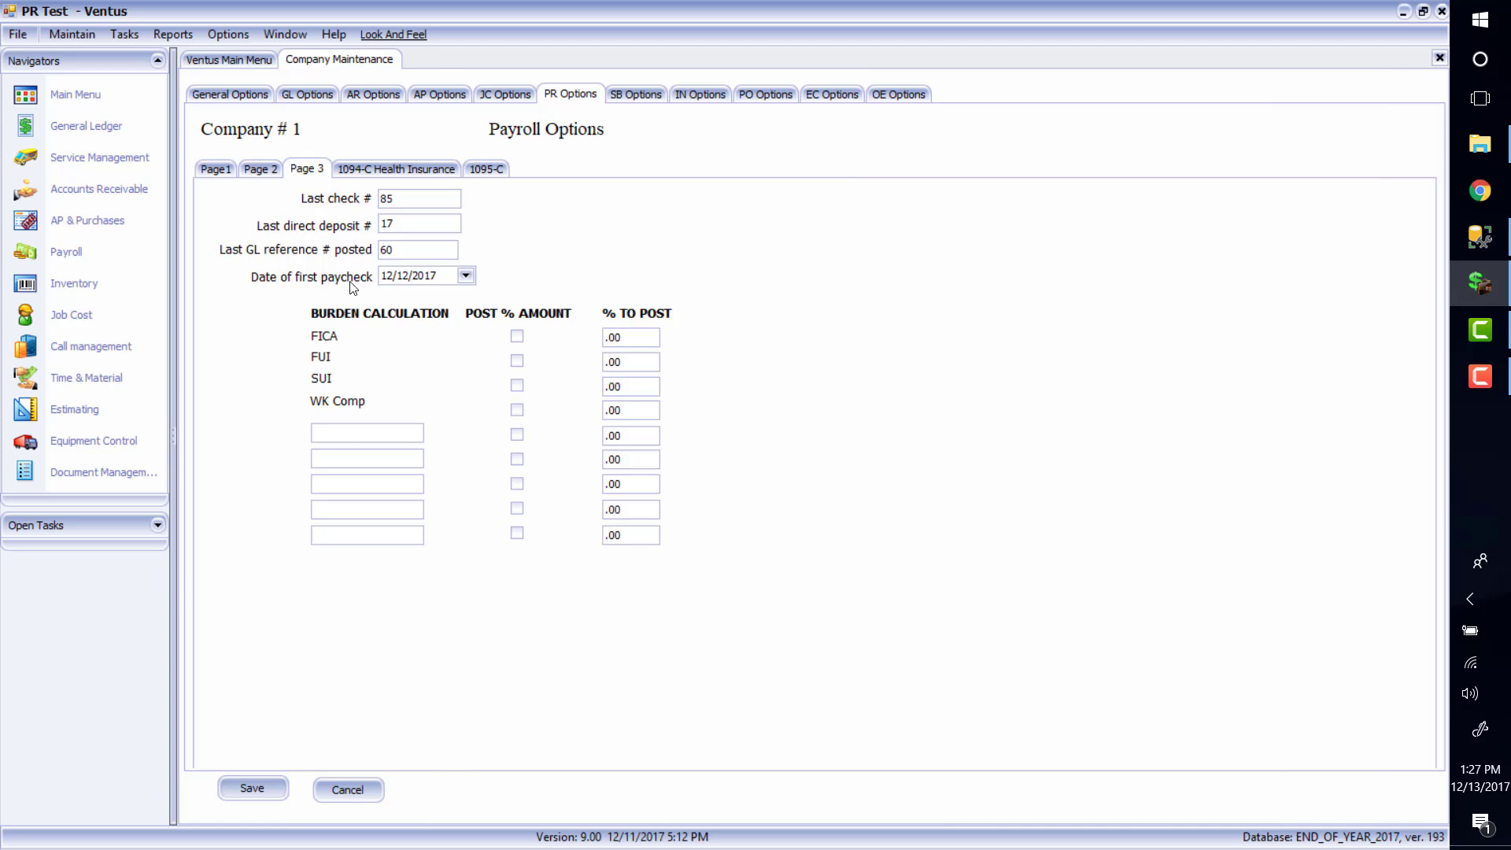
{"action": "left_click", "coordinate": [392, 278]}
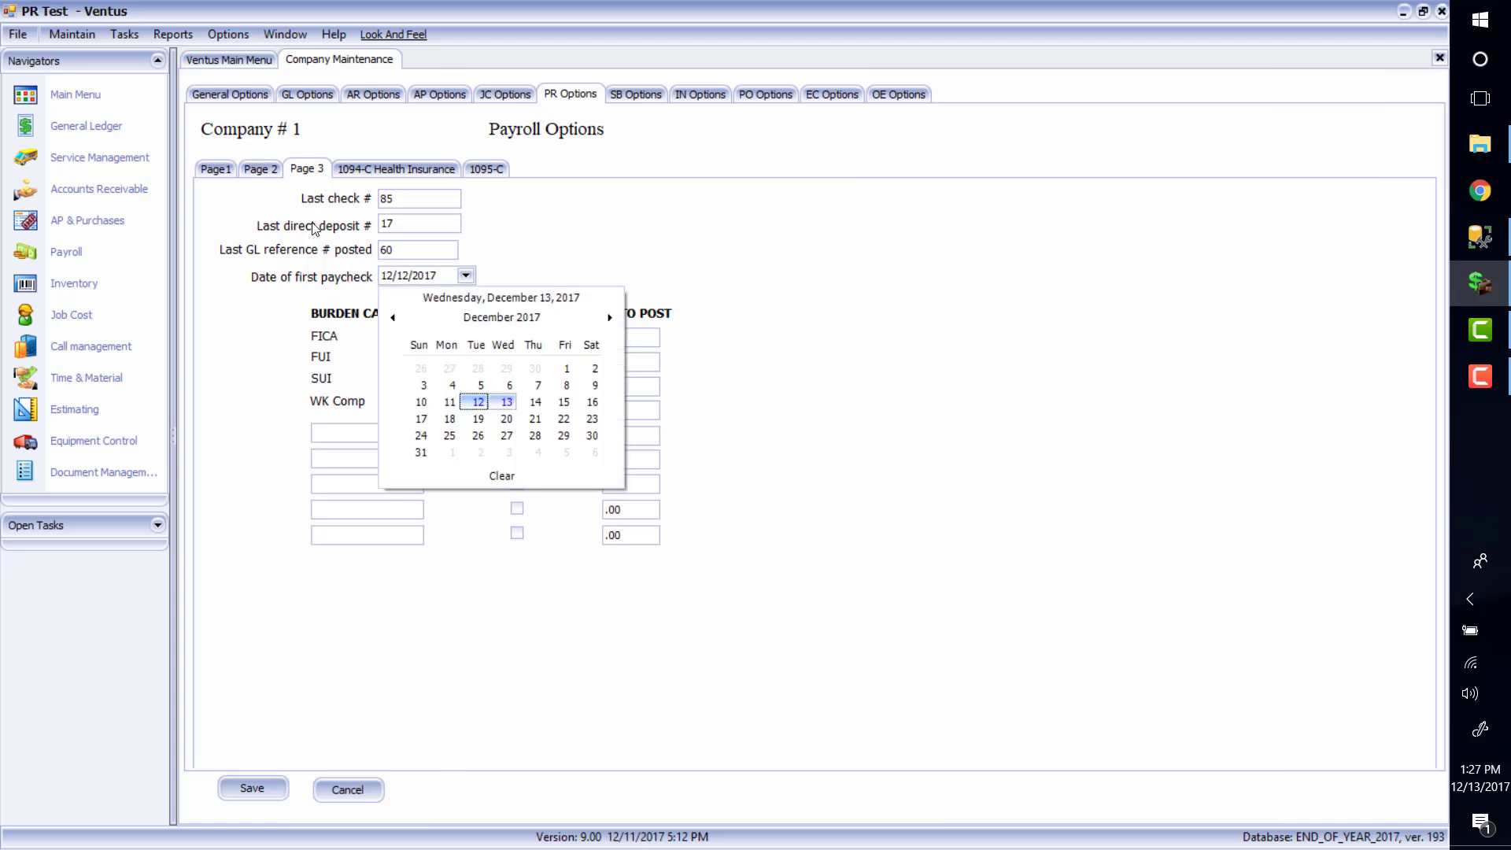
{"action": "left_click", "coordinate": [610, 318]}
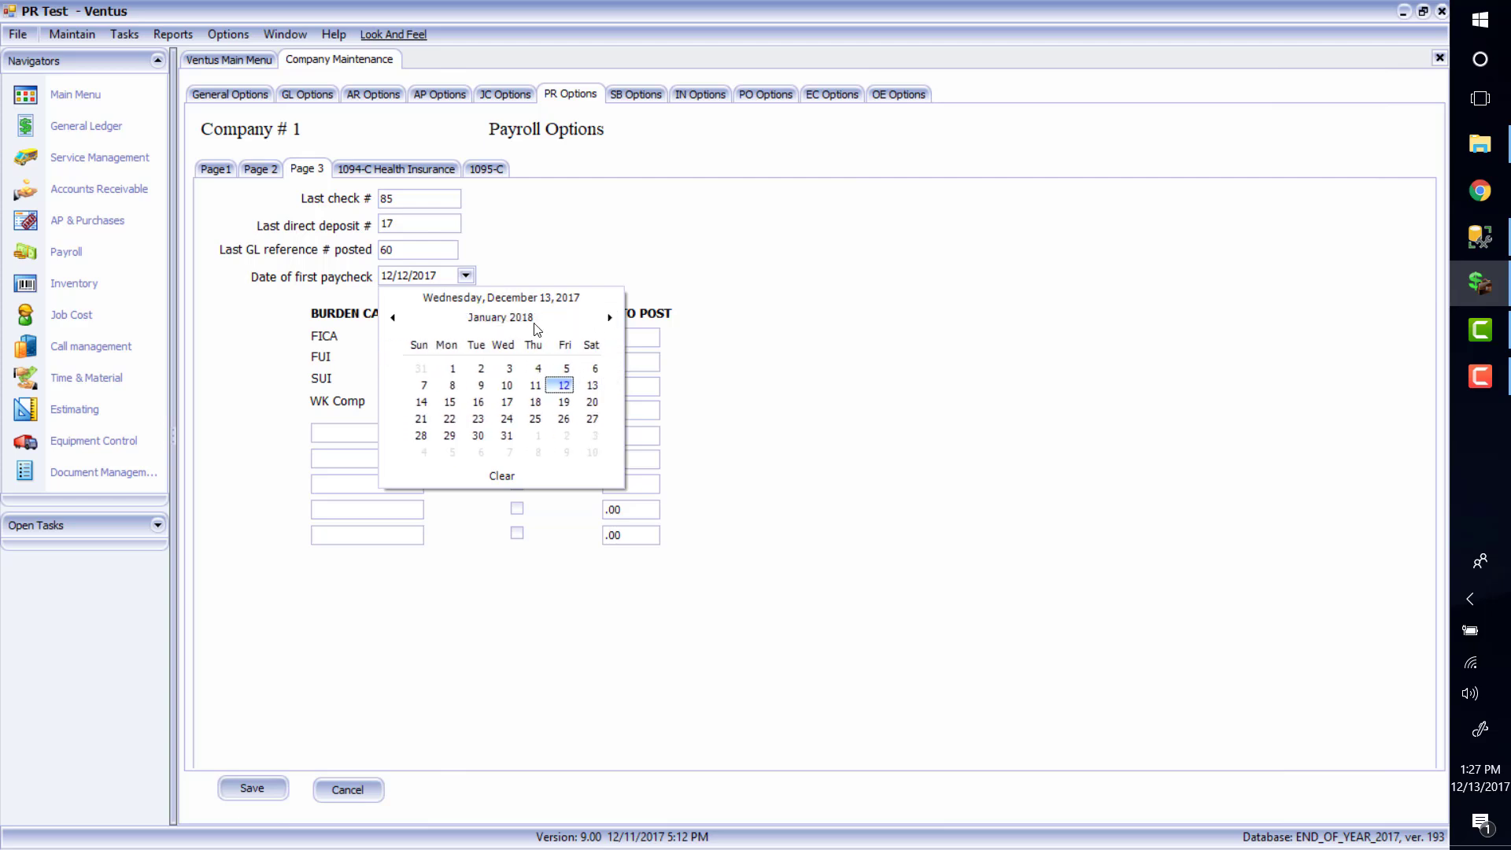
{"action": "left_click", "coordinate": [452, 368]}
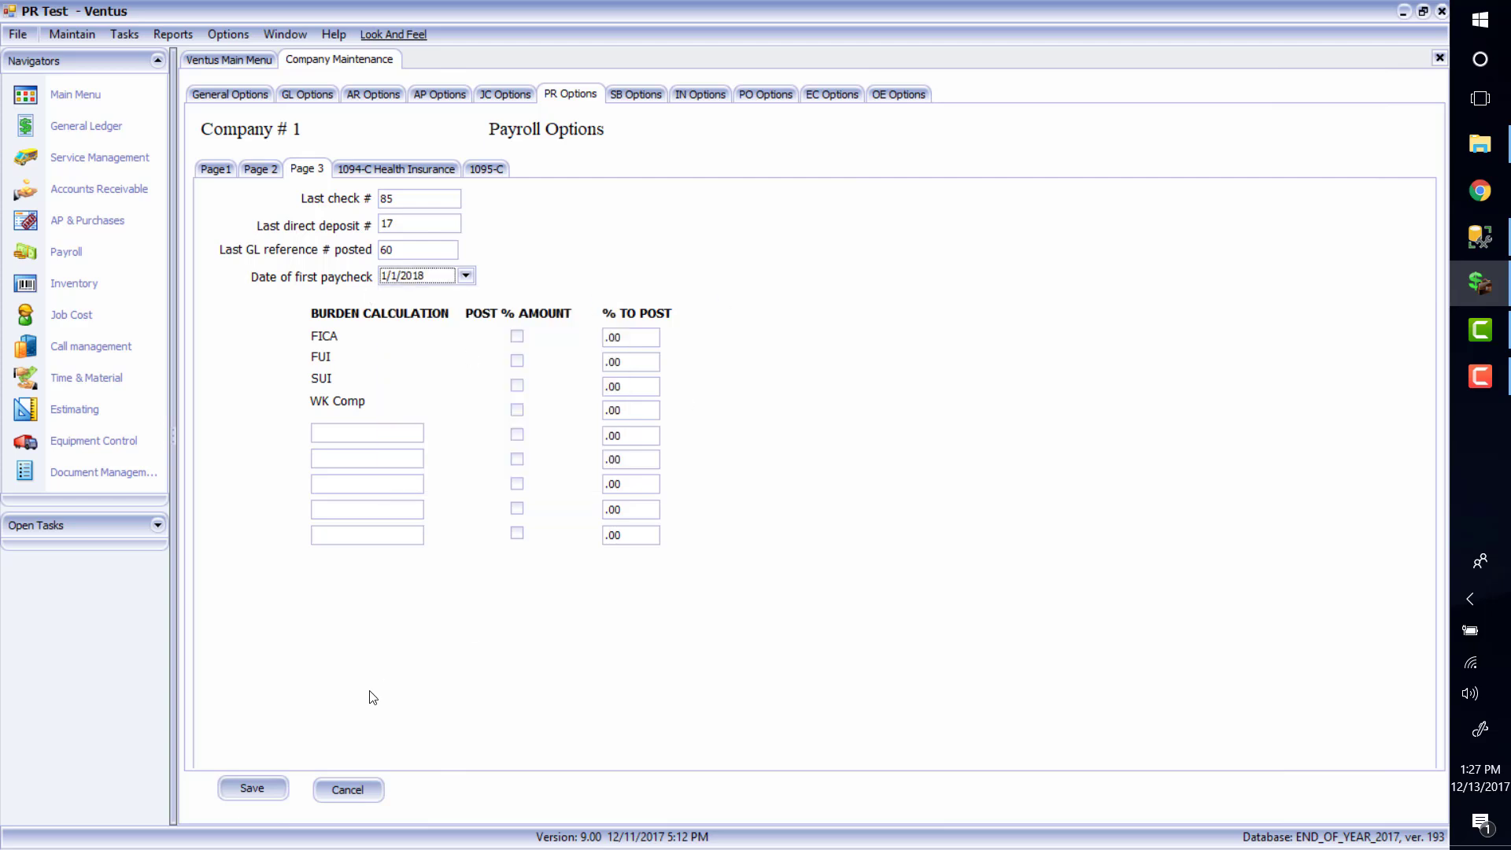
{"action": "left_click", "coordinate": [252, 788]}
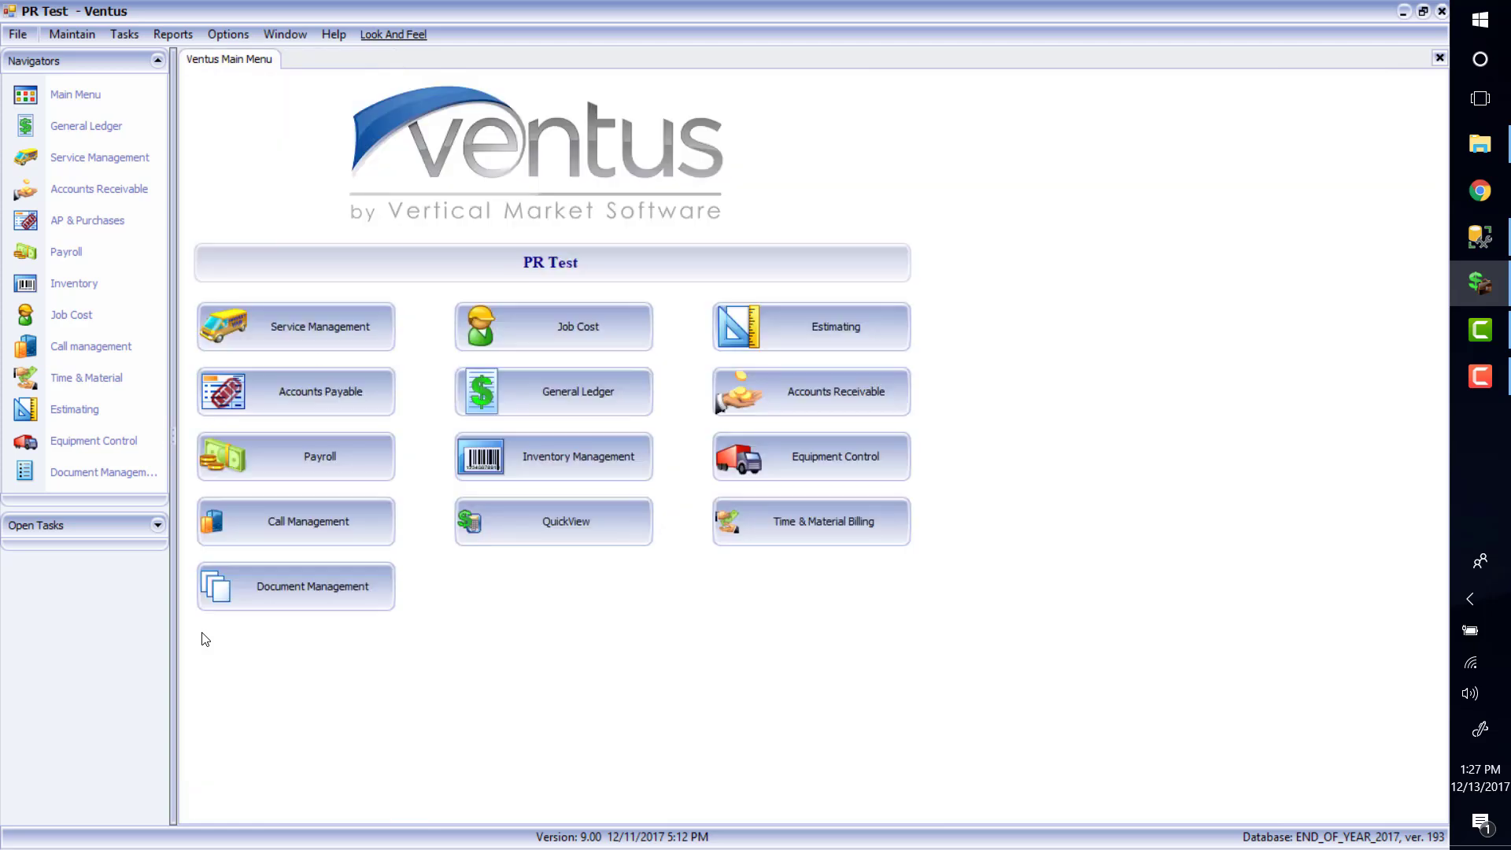